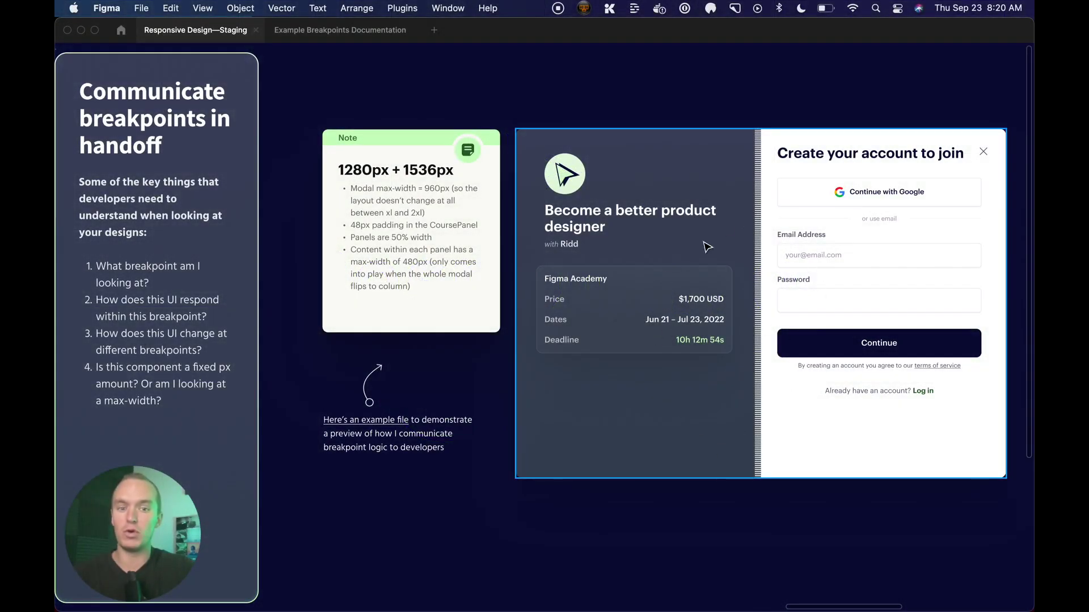
# Step: Inspect the signup modal's size with the editing panels, then reveal the example file link
pyautogui.click(743, 215)
pyautogui.press('super+backslash')
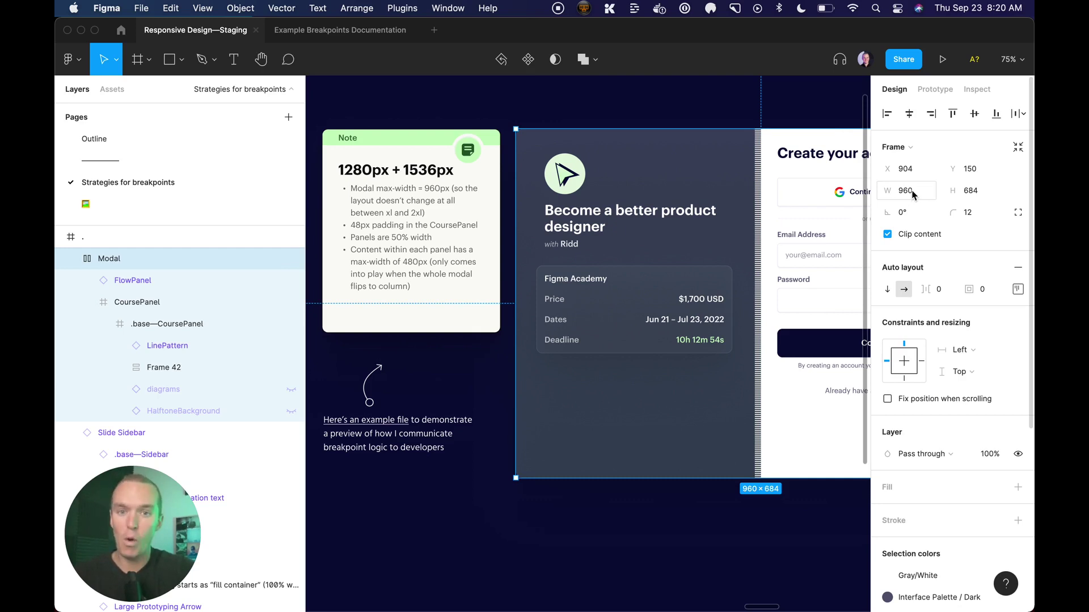
pyautogui.press('super+backslash')
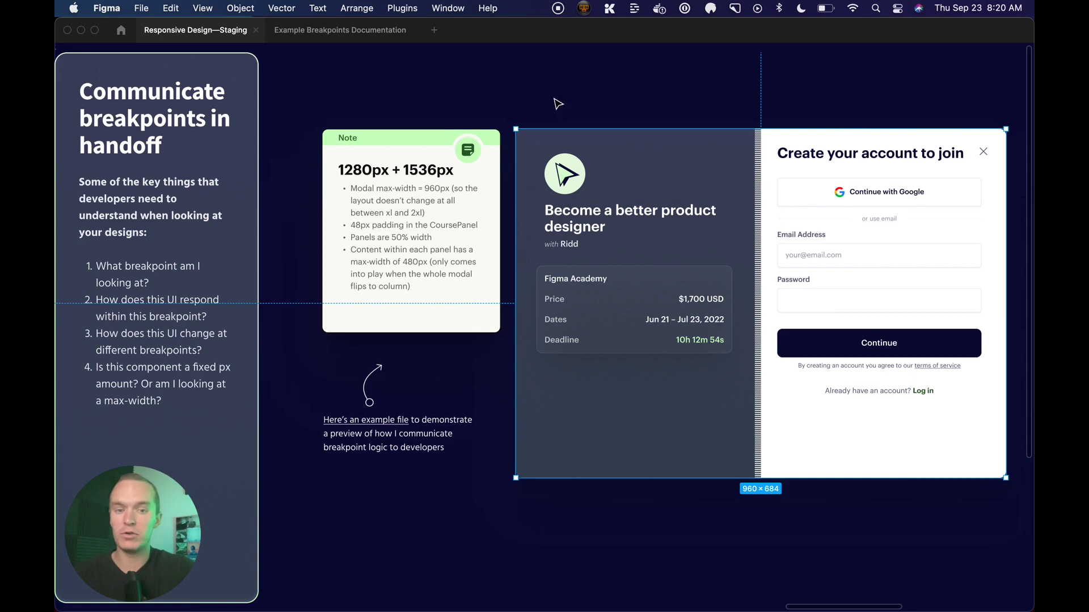
pyautogui.click(773, 92)
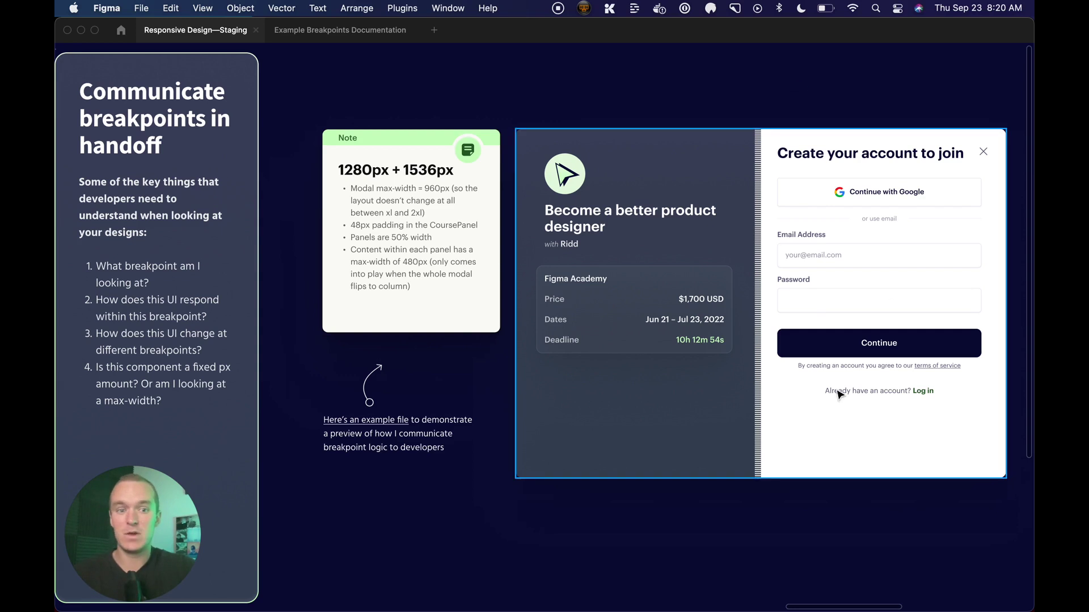
pyautogui.click(700, 177)
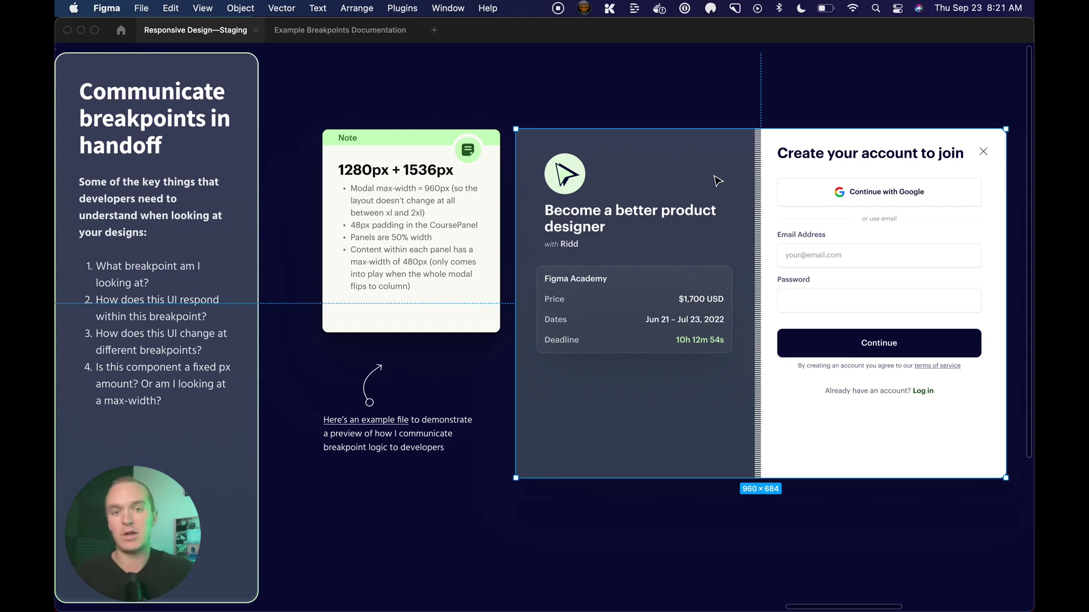
pyautogui.click(629, 80)
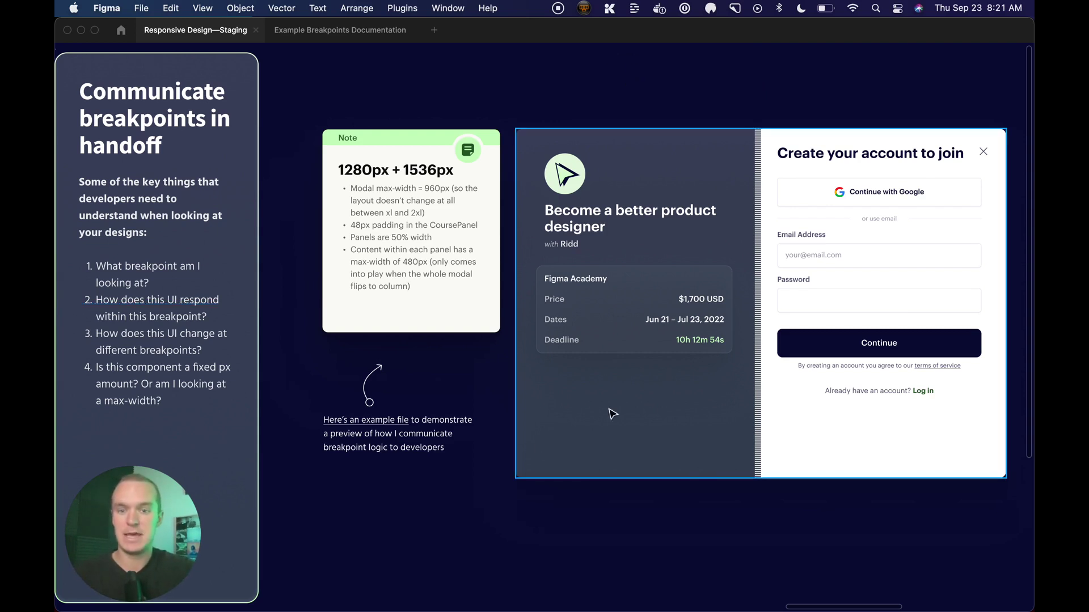
pyautogui.click(385, 423)
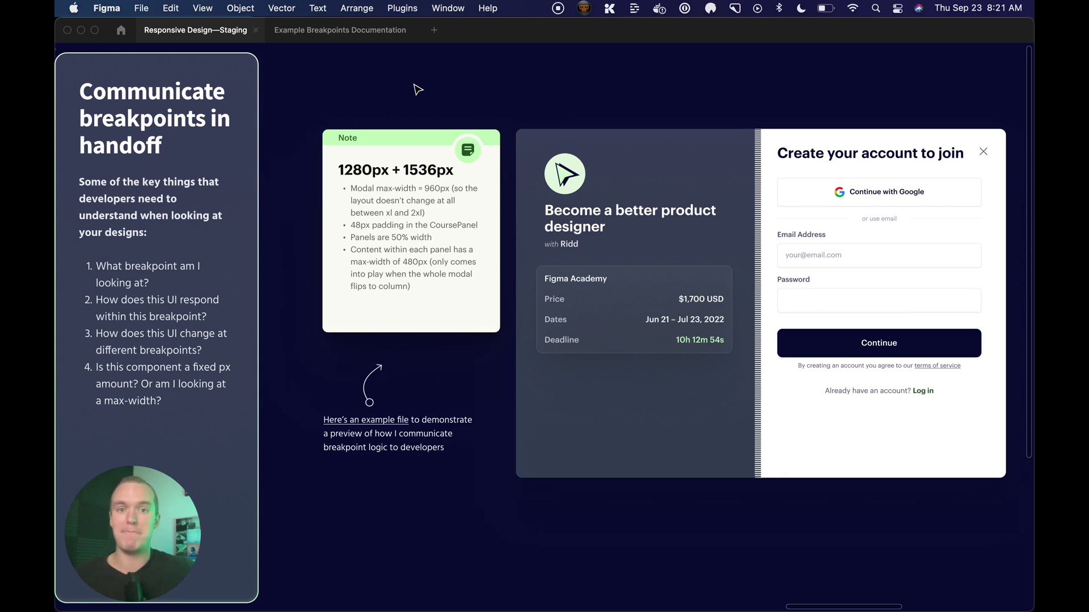
pyautogui.click(414, 85)
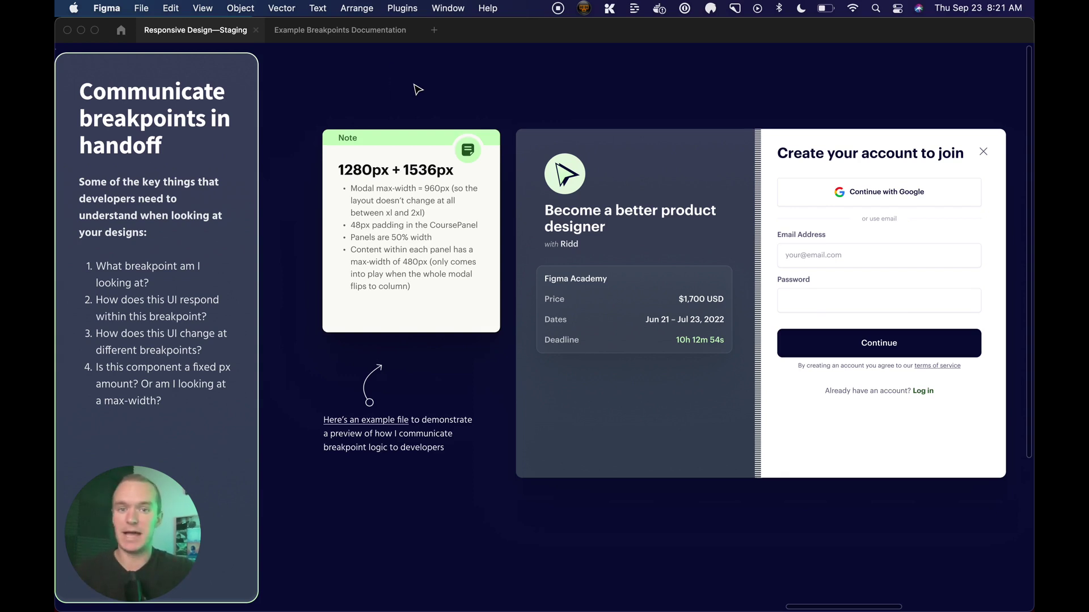
# Step: In Example Breakpoints Documentation, select each Base States heading and zoom to the xl note
pyautogui.hotkey('ctrl', 'Tab')
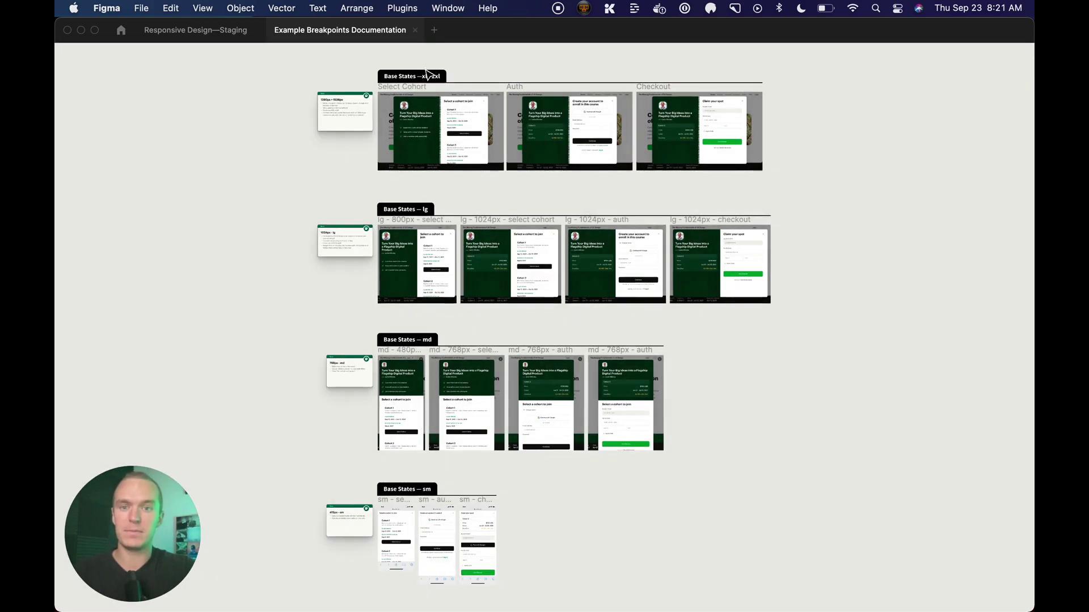
pyautogui.click(428, 74)
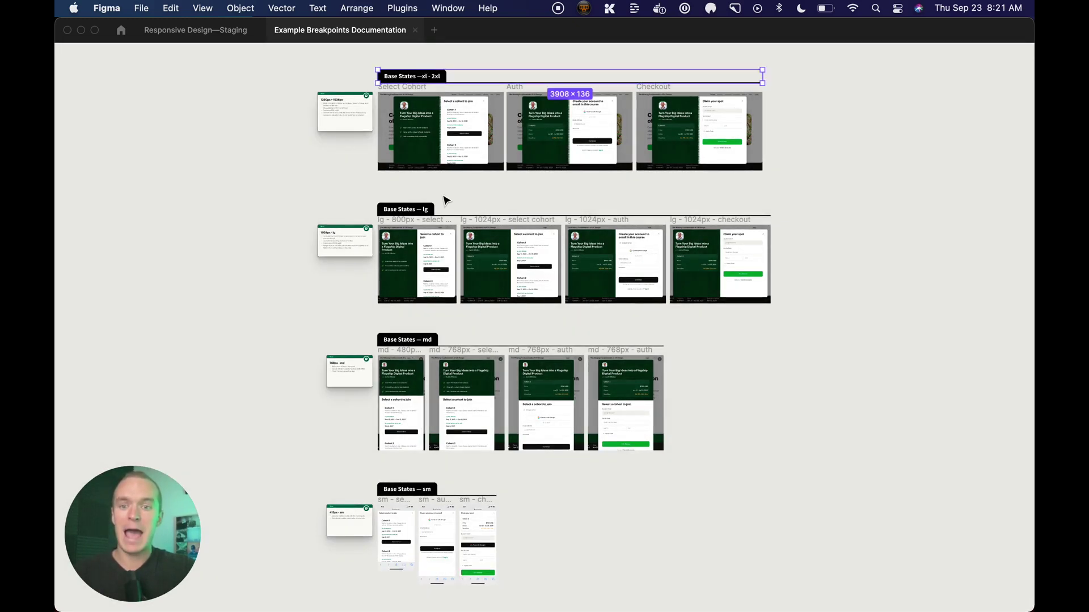
pyautogui.click(427, 210)
pyautogui.click(414, 339)
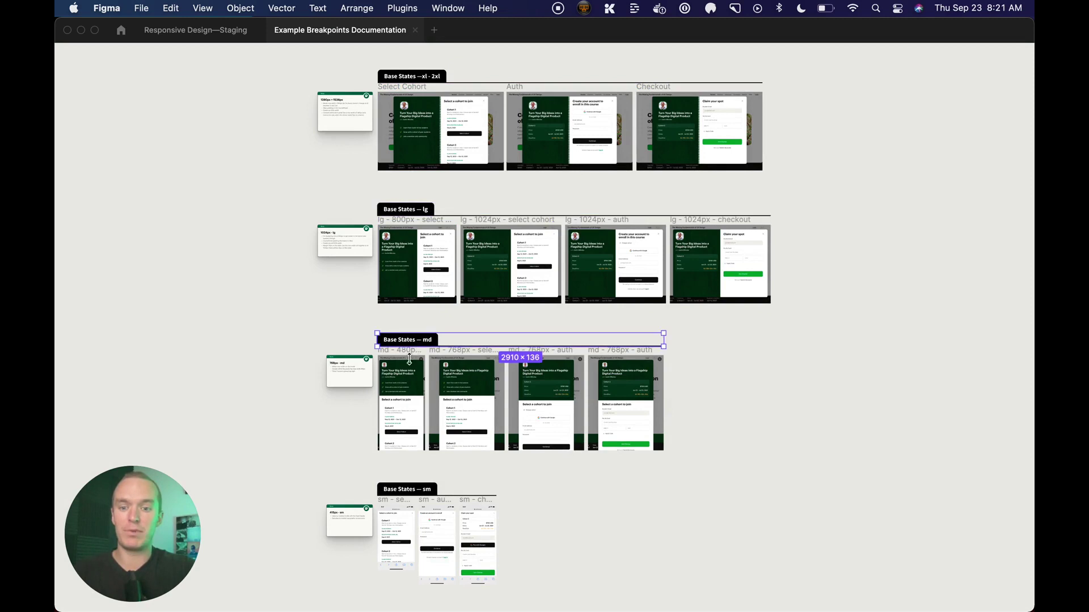
pyautogui.click(412, 488)
pyautogui.press('Escape')
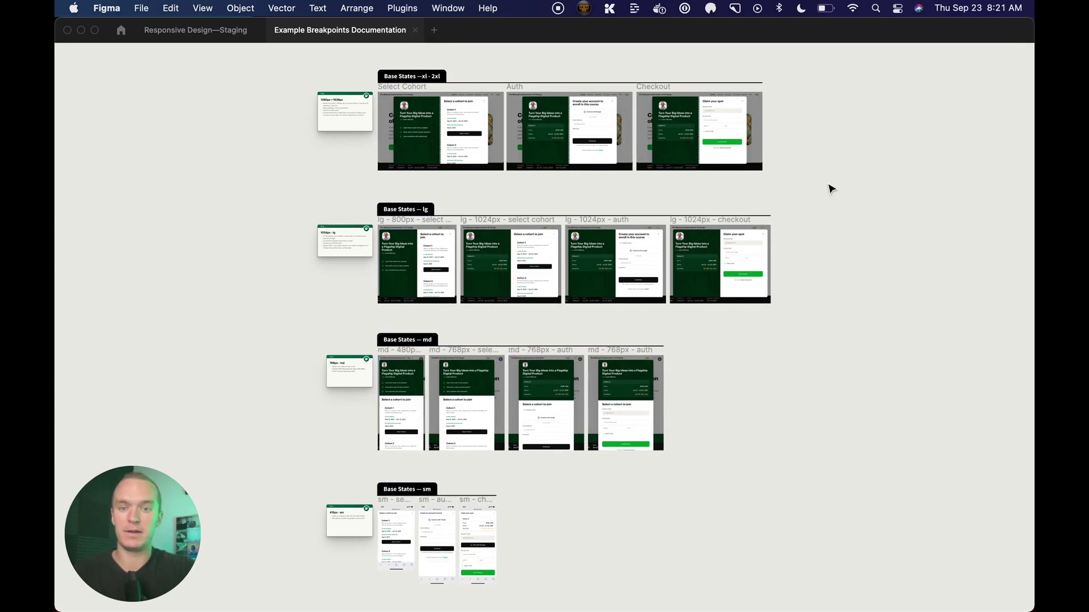
pyautogui.press('n')
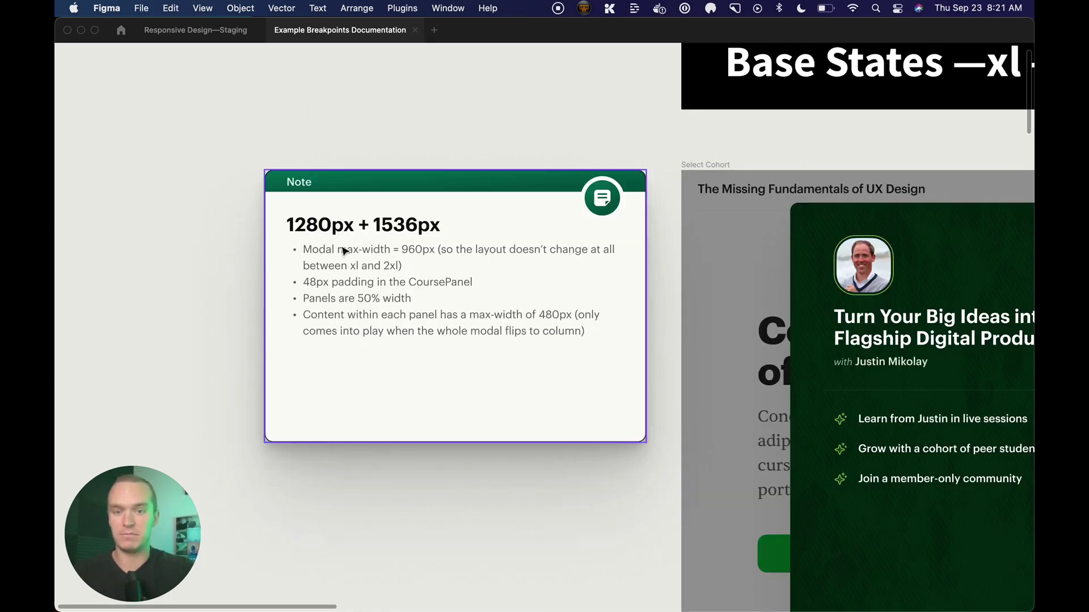
# Step: Highlight the 'Modal max-width = 960px' bullet in the xl note, then stop editing
pyautogui.click(488, 452)
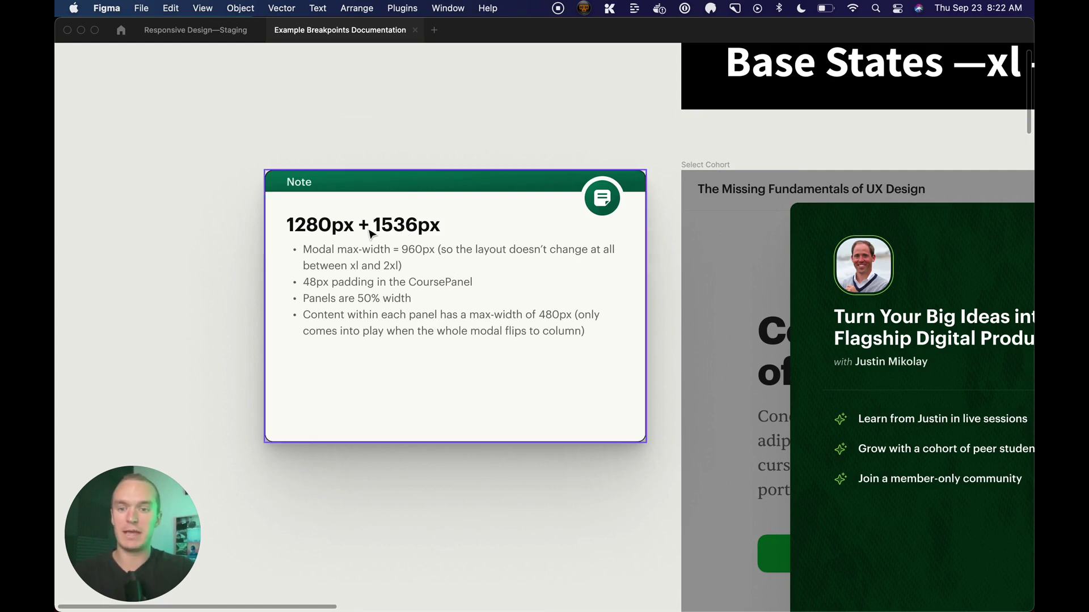
pyautogui.doubleClick(340, 253)
pyautogui.click(303, 250)
pyautogui.moveTo(303, 249); pyautogui.dragTo(434, 242)
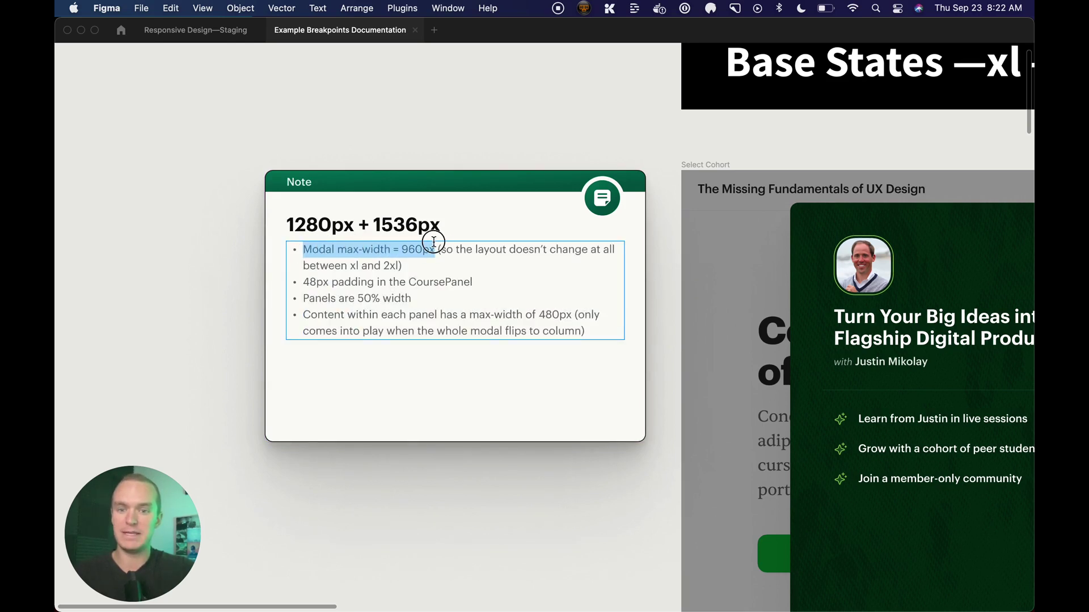
pyautogui.click(483, 92)
# Step: Select the xl - 2xl heading, then move down to the 1024px - lg note
pyautogui.scroll(-5, 483, 92)
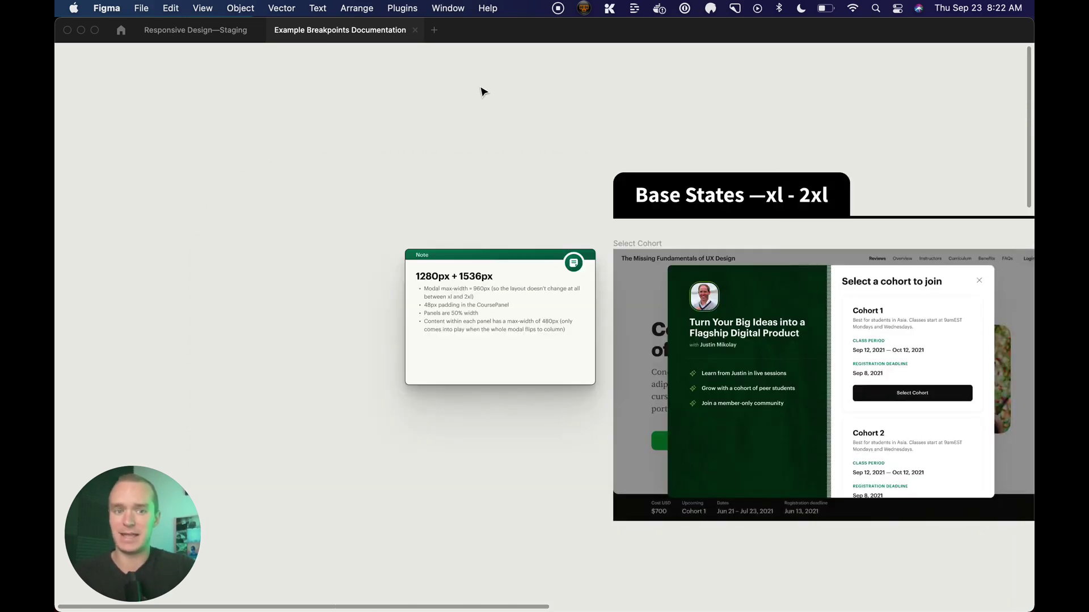
pyautogui.hscroll(5, 624, 142)
pyautogui.click(741, 189)
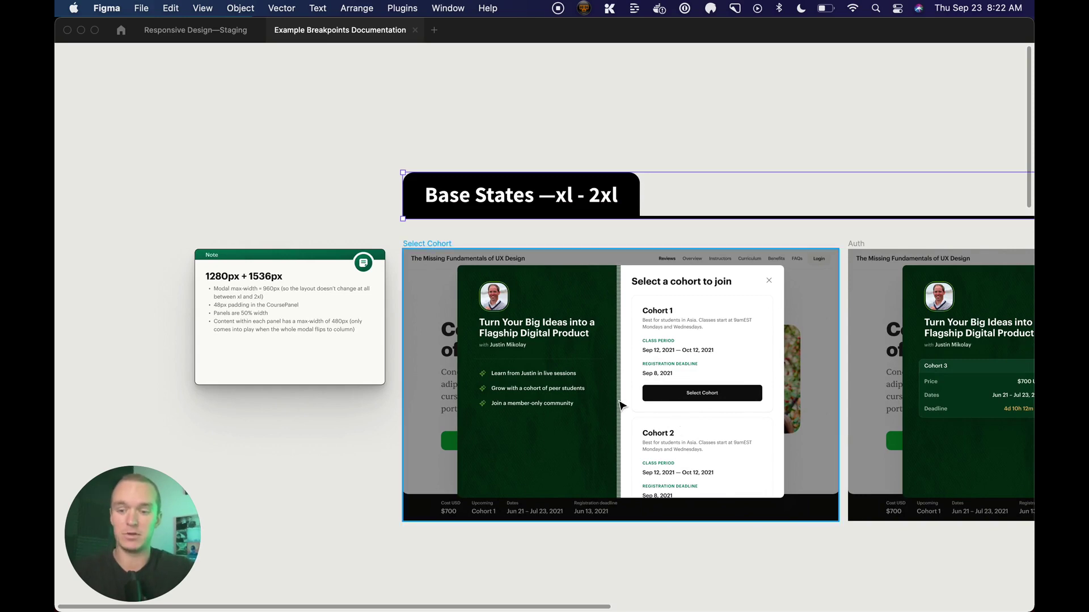
pyautogui.click(313, 453)
pyautogui.hscroll(-5, 313, 454)
pyautogui.scroll(5, 313, 454)
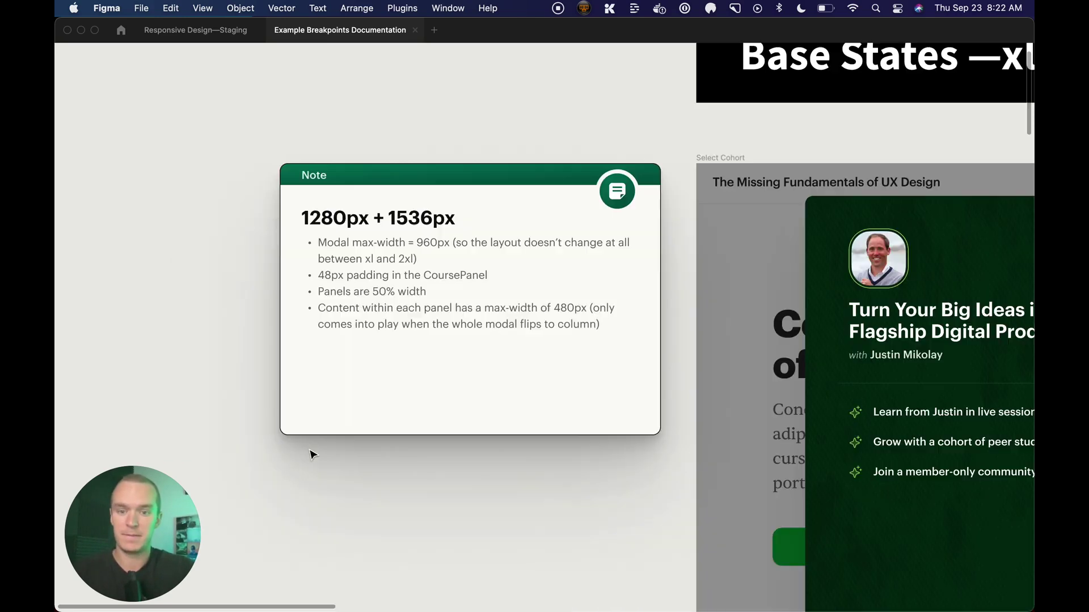
pyautogui.scroll(-10, 476, 488)
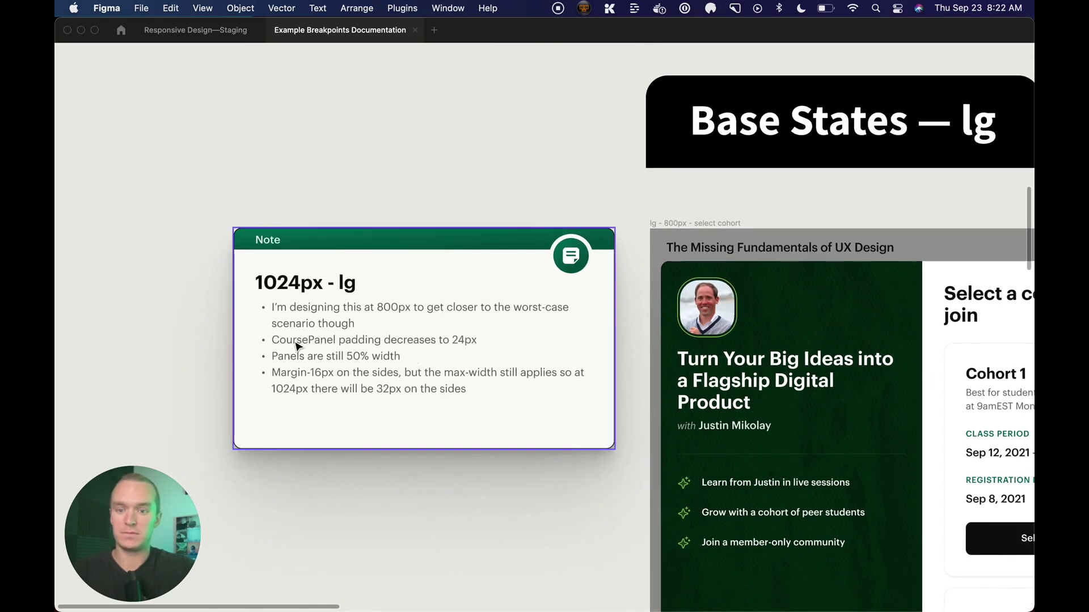
# Step: Highlight the lg note's 'CoursePanel padding decreases to 24px' bullet, then go to the md section
pyautogui.doubleClick(398, 342)
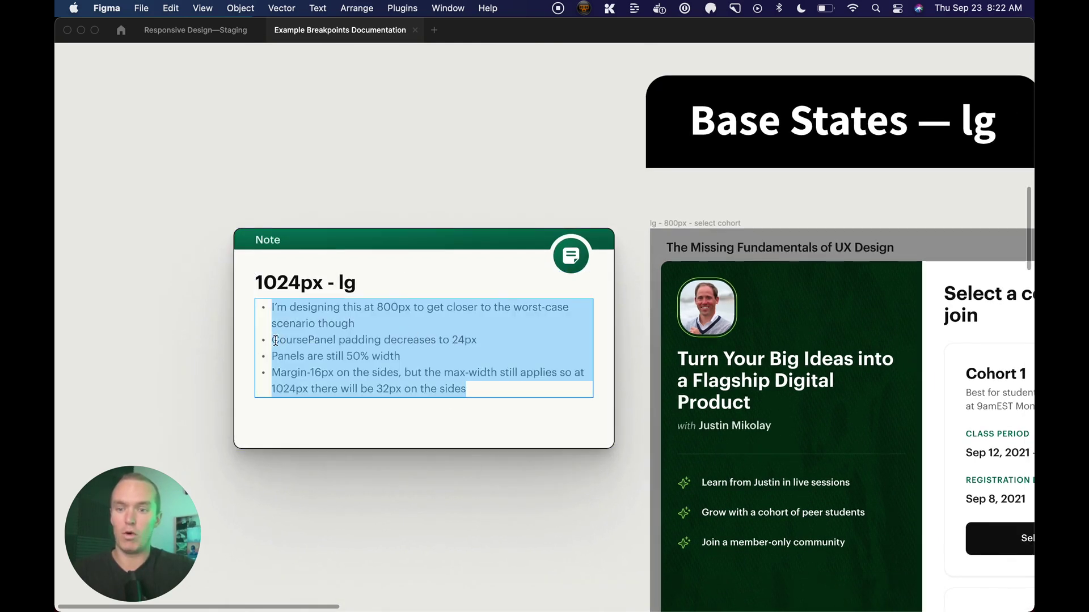
pyautogui.moveTo(272, 339); pyautogui.dragTo(483, 337)
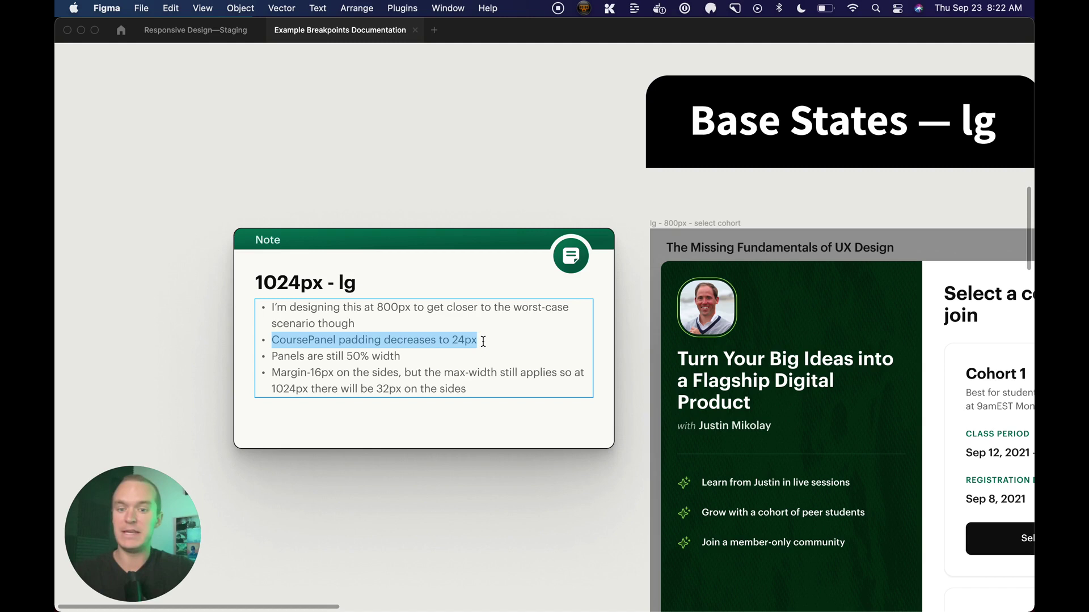
pyautogui.click(472, 512)
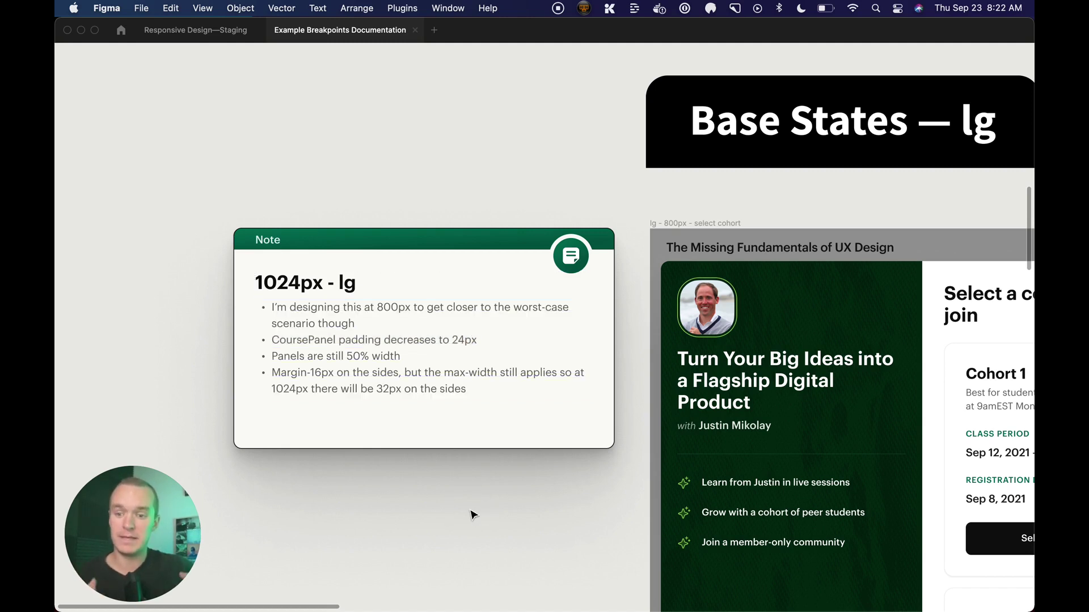
pyautogui.click(471, 511)
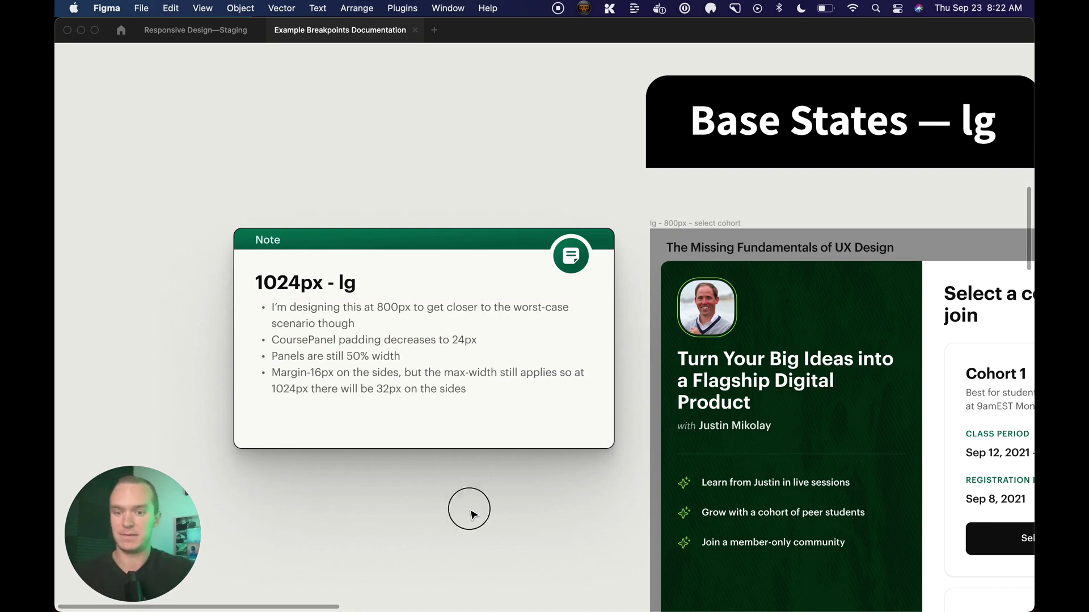
pyautogui.press('n')
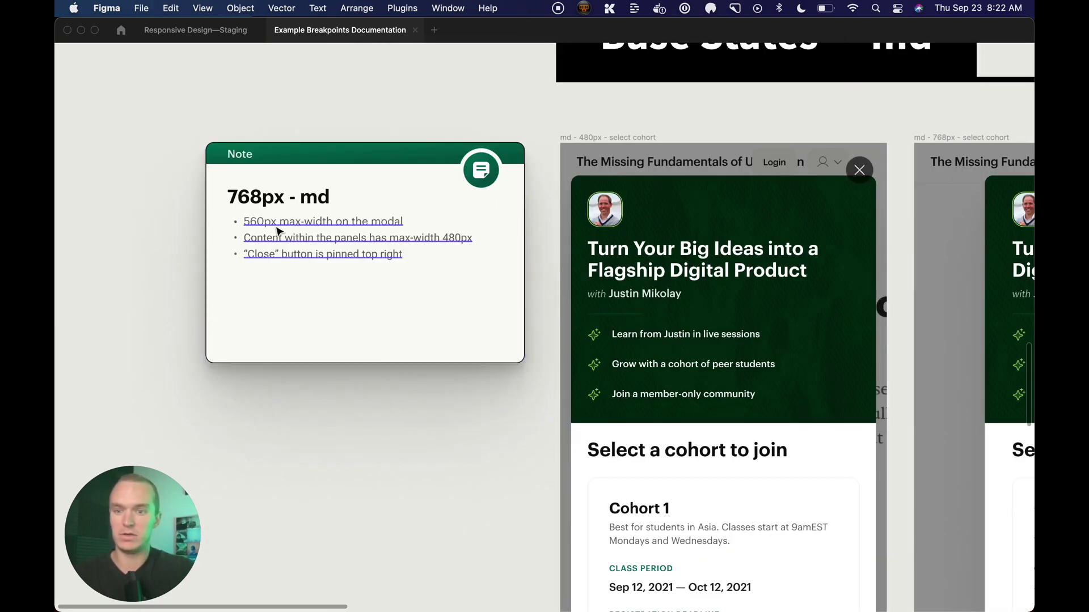
# Step: Highlight the md note's 560px max-width bullet, finish editing, and scroll to the md row
pyautogui.doubleClick(389, 221)
pyautogui.click(368, 221)
pyautogui.moveTo(408, 222); pyautogui.dragTo(238, 215)
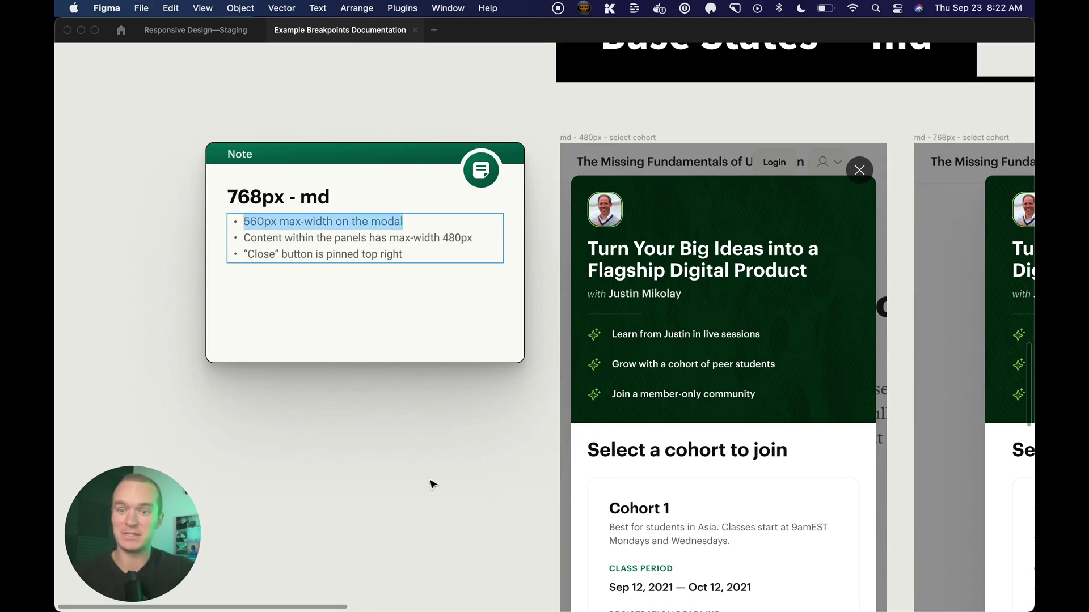
pyautogui.click(433, 485)
pyautogui.hscroll(3, 434, 485)
pyautogui.hscroll(5, 434, 485)
pyautogui.scroll(-3, 434, 482)
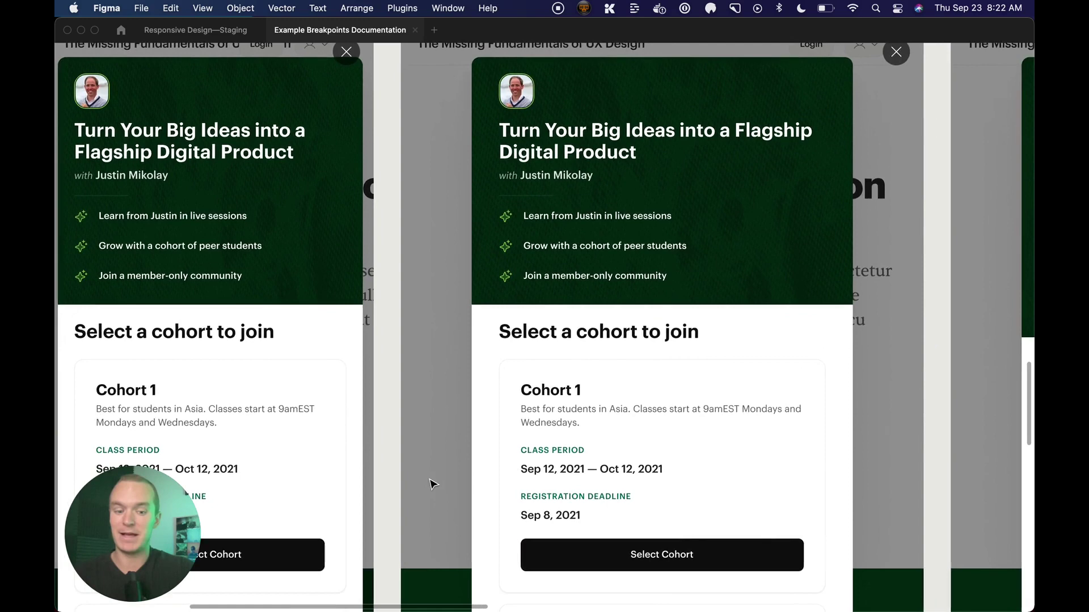
pyautogui.scroll(-5, 433, 482)
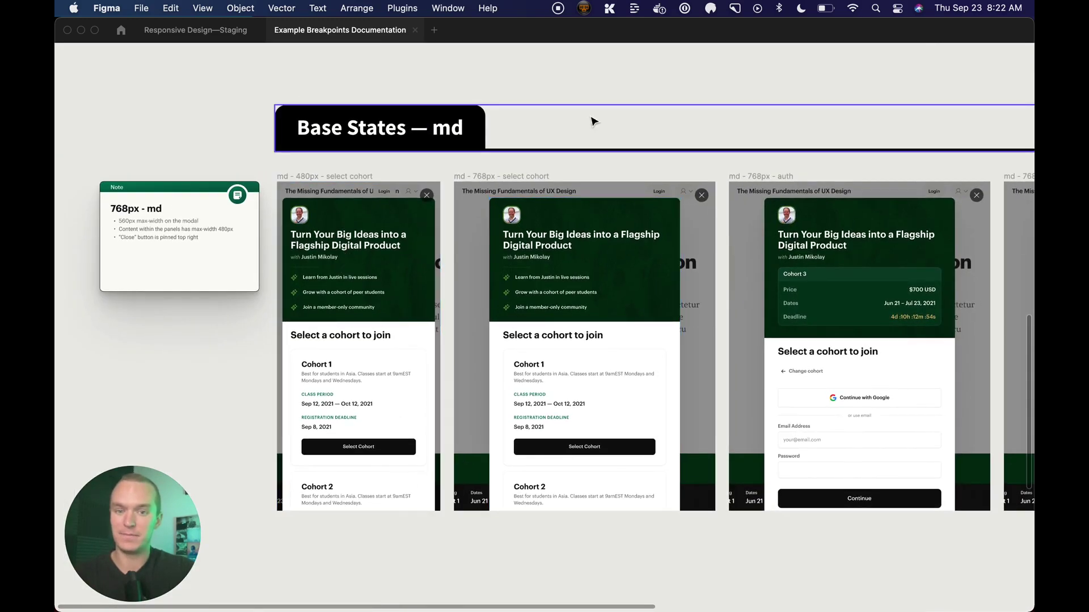
pyautogui.click(586, 91)
pyautogui.scroll(10, 381, 170)
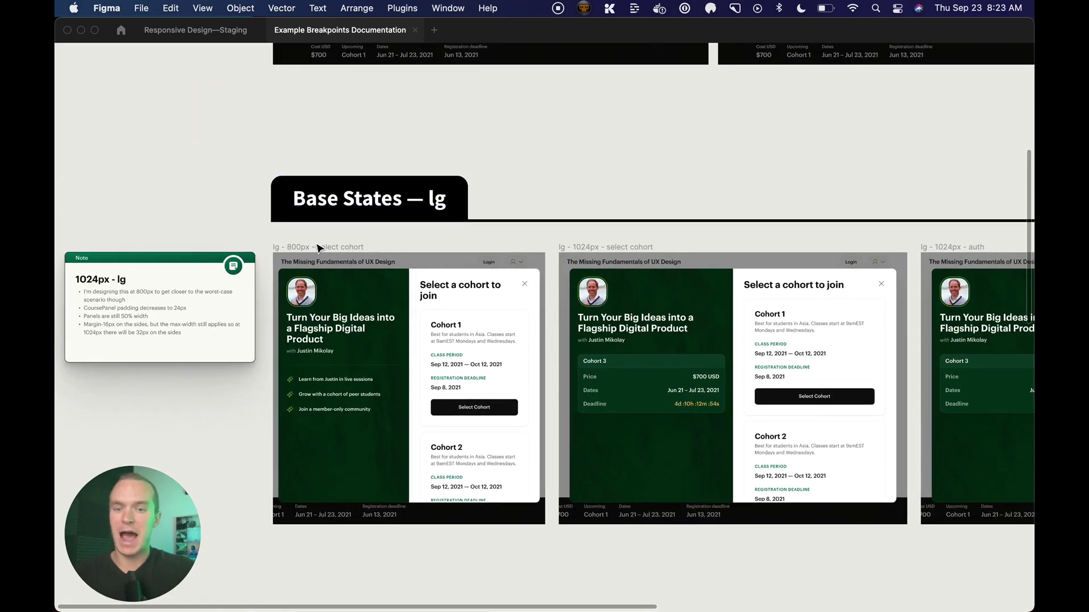
pyautogui.hscroll(5, 316, 250)
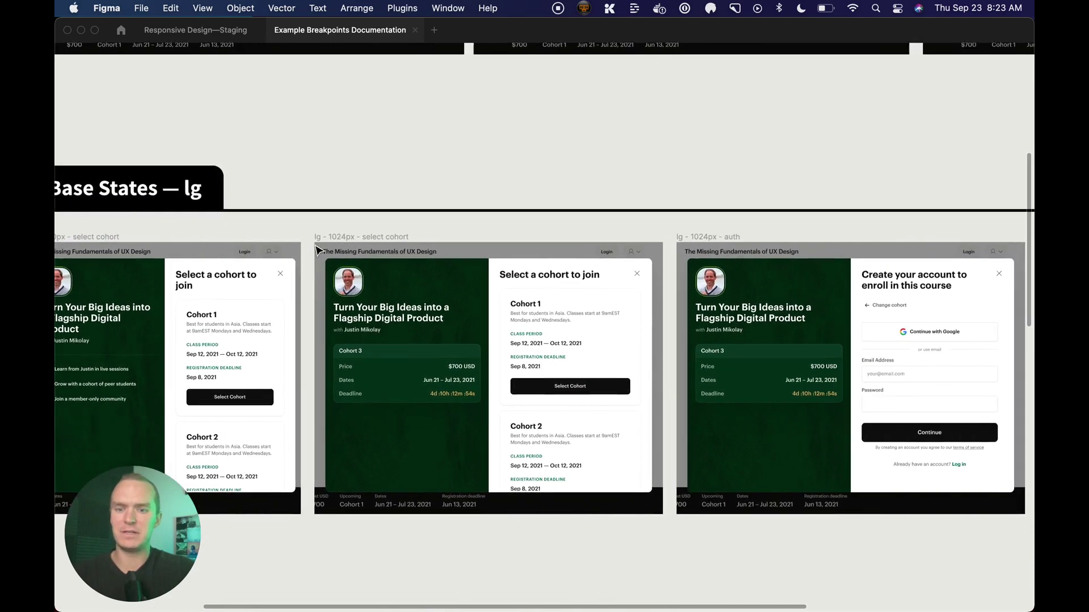
pyautogui.scroll(-3, 315, 250)
pyautogui.hscroll(-2, 316, 249)
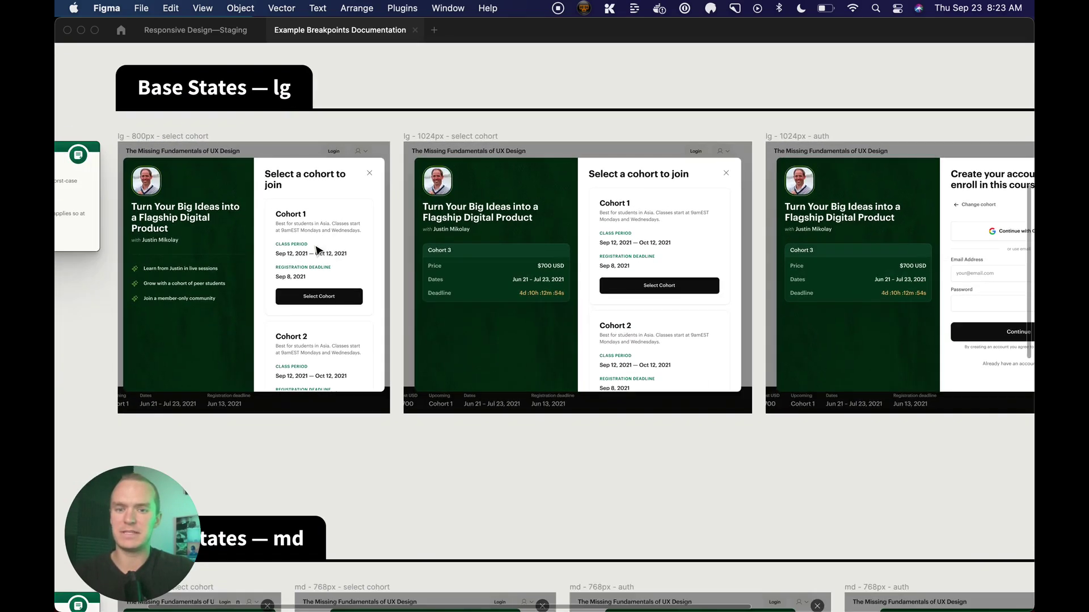
pyautogui.click(181, 136)
pyautogui.click(448, 137)
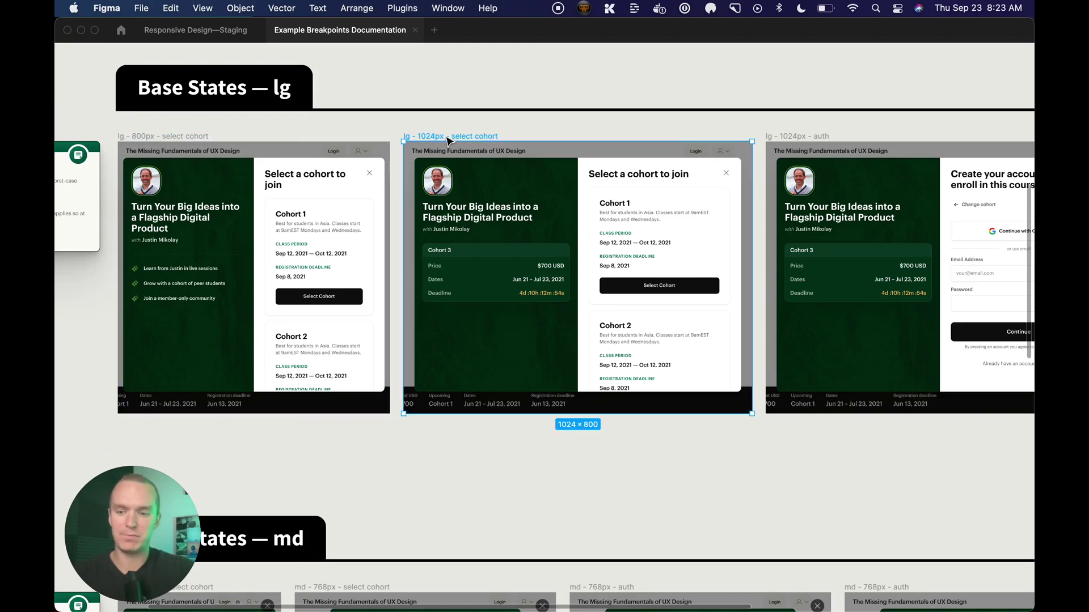
pyautogui.click(146, 137)
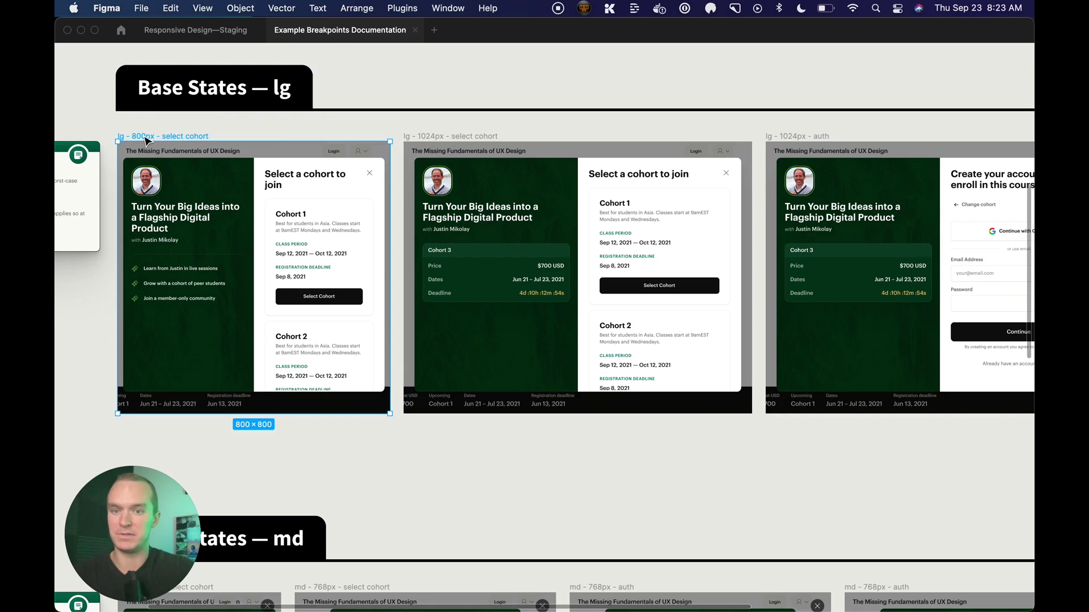
pyautogui.click(442, 135)
pyautogui.click(426, 62)
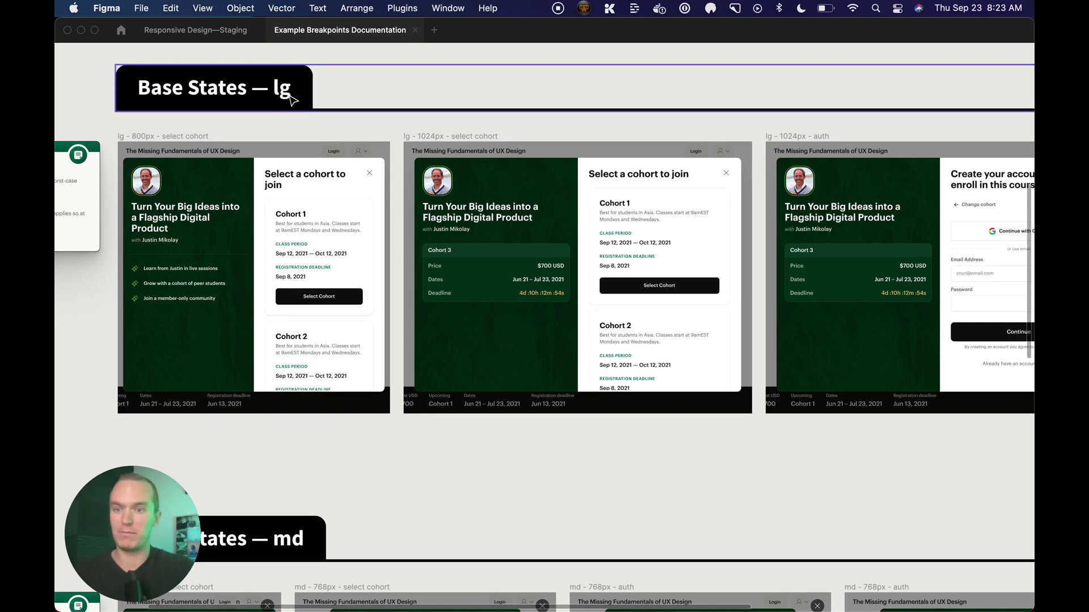
pyautogui.click(187, 137)
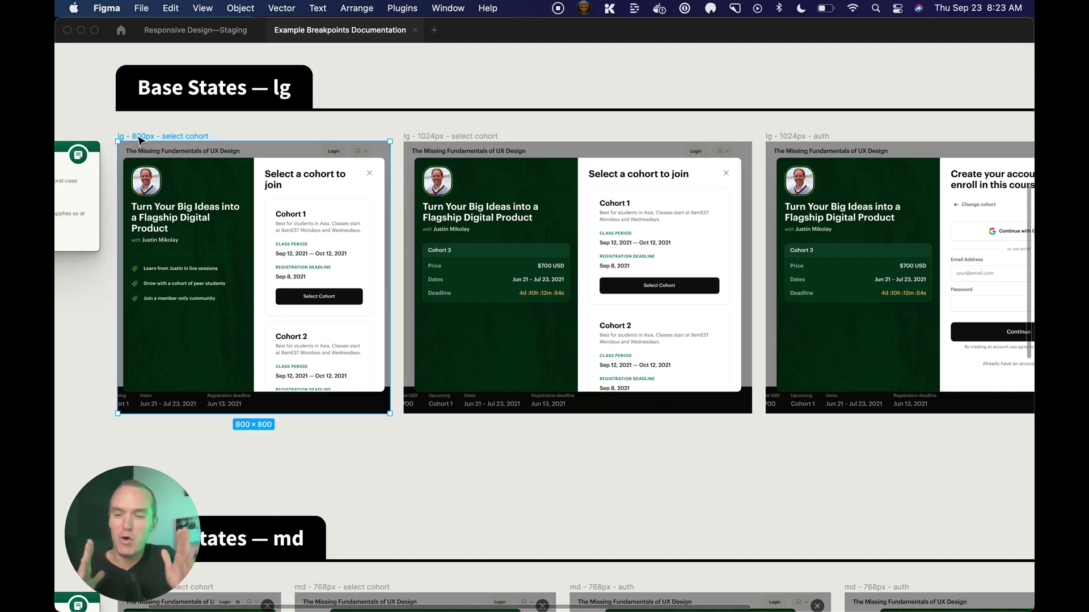
pyautogui.scroll(-10, 340, 340)
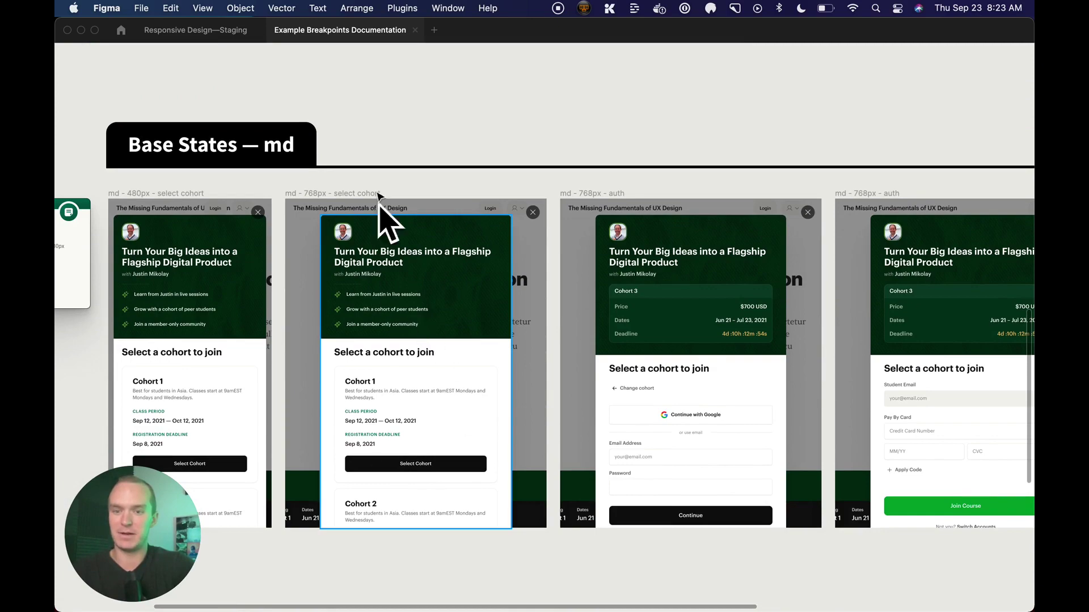
pyautogui.scroll(-15, 289, 85)
pyautogui.scroll(-3, 289, 85)
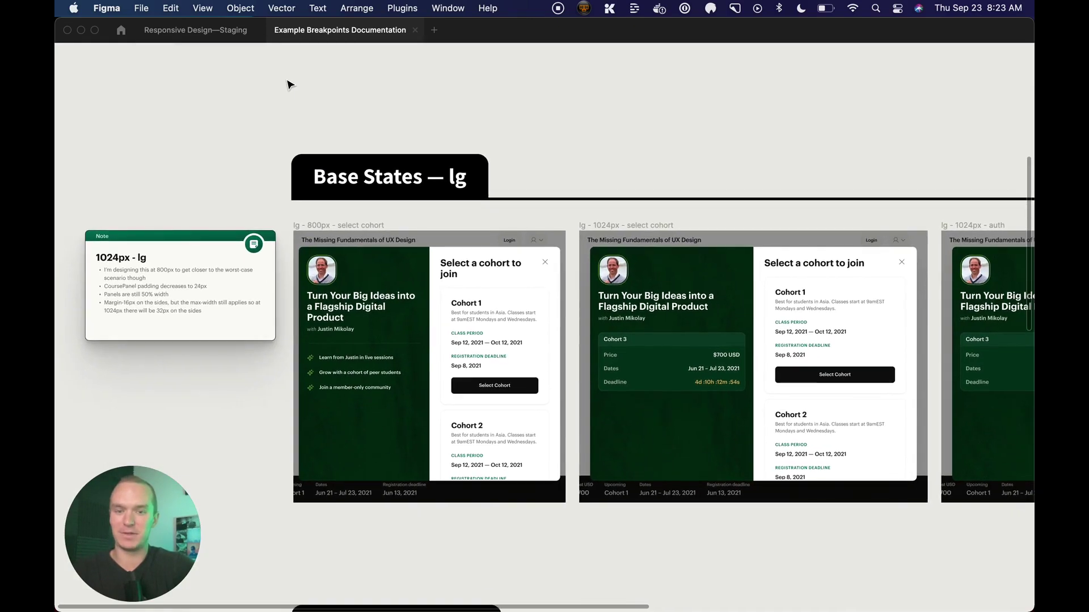
pyautogui.scroll(5, 289, 85)
pyautogui.hscroll(-3, 290, 85)
pyautogui.scroll(1, 291, 85)
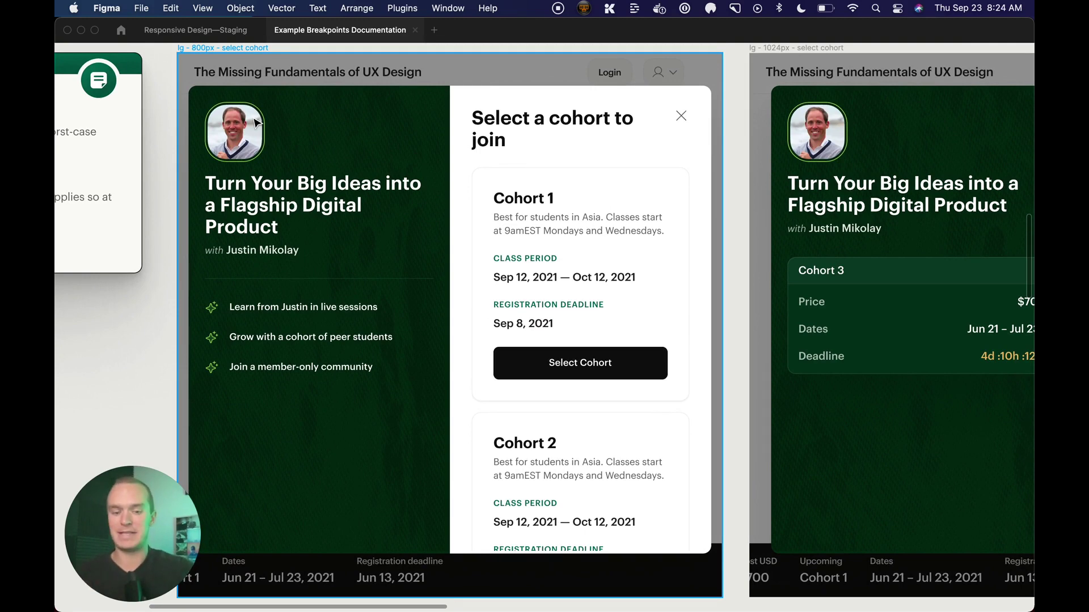
pyautogui.hscroll(10, 255, 122)
pyautogui.scroll(1, 255, 122)
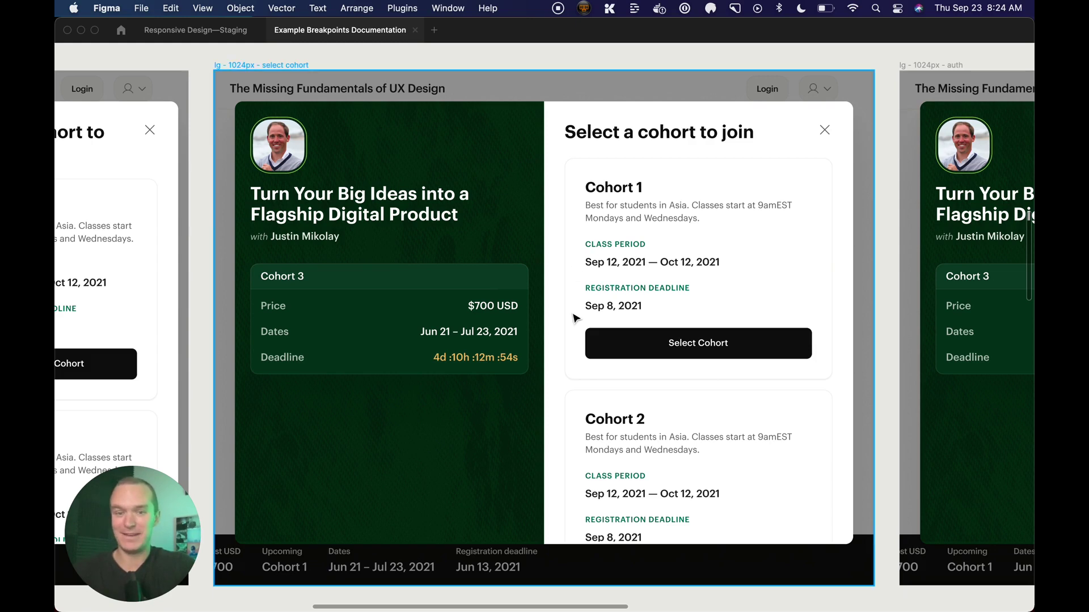
pyautogui.hscroll(-8, 578, 316)
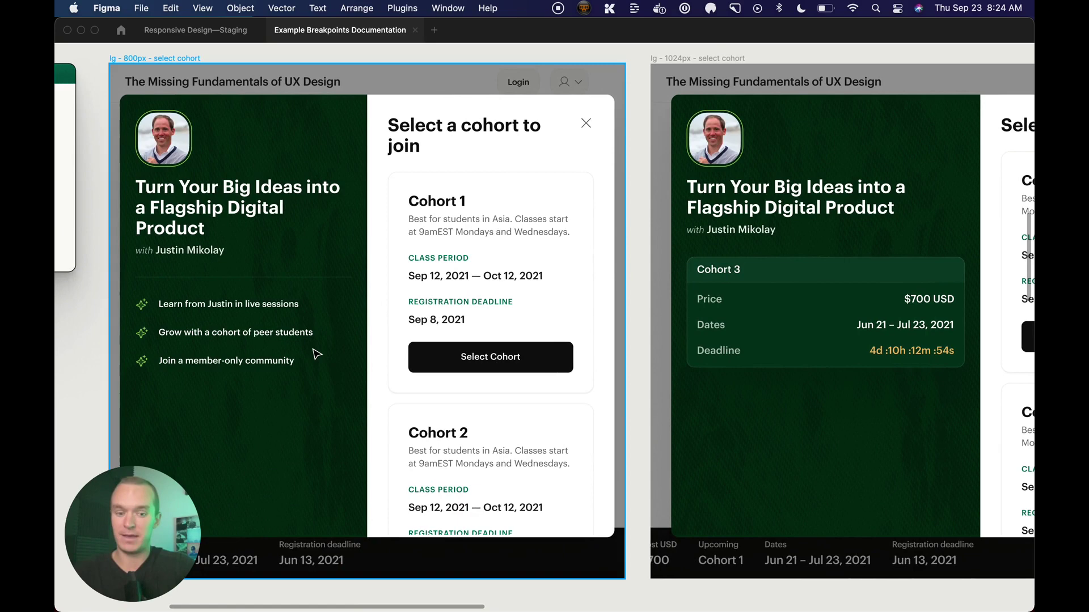
pyautogui.scroll(-5, 316, 354)
pyautogui.scroll(-8, 324, 256)
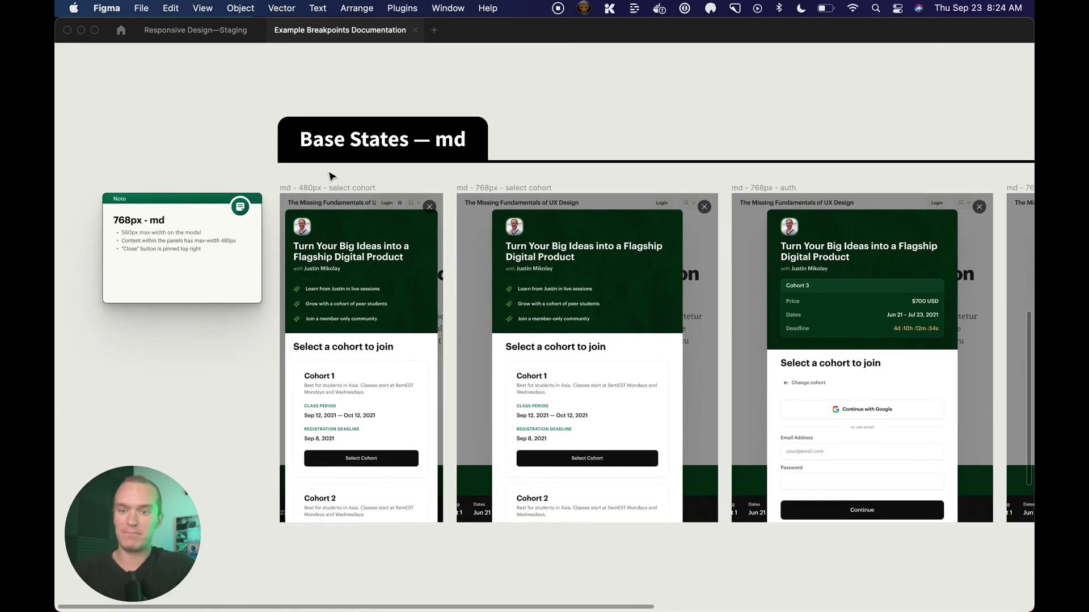
# Step: Zoom into the md 480px frame and measure its modal's spacing
pyautogui.click(314, 189)
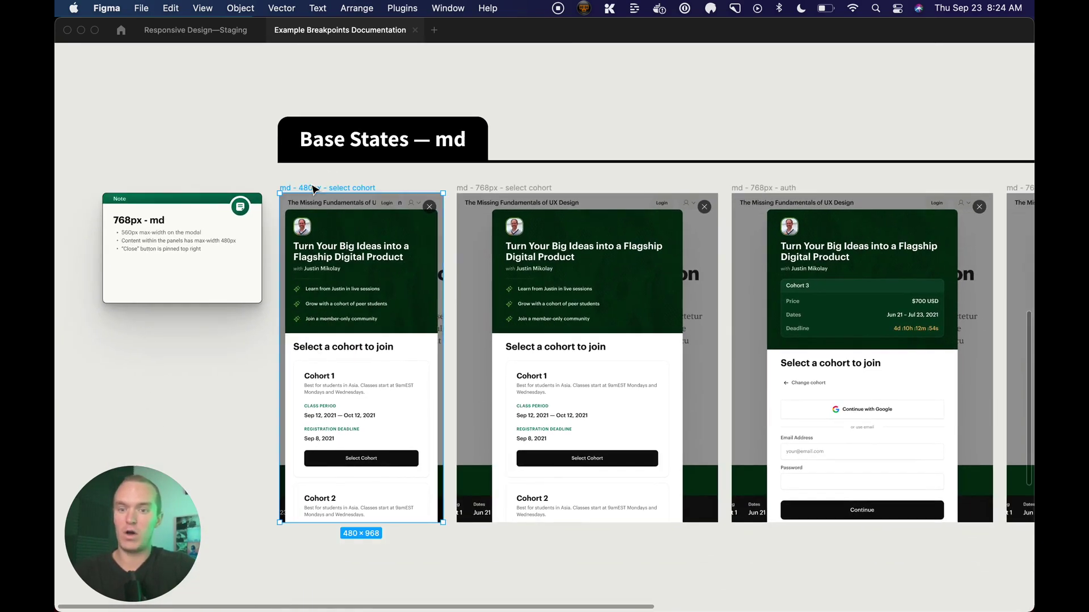
pyautogui.hotkey('shift', '2')
pyautogui.hscroll(3, 524, 189)
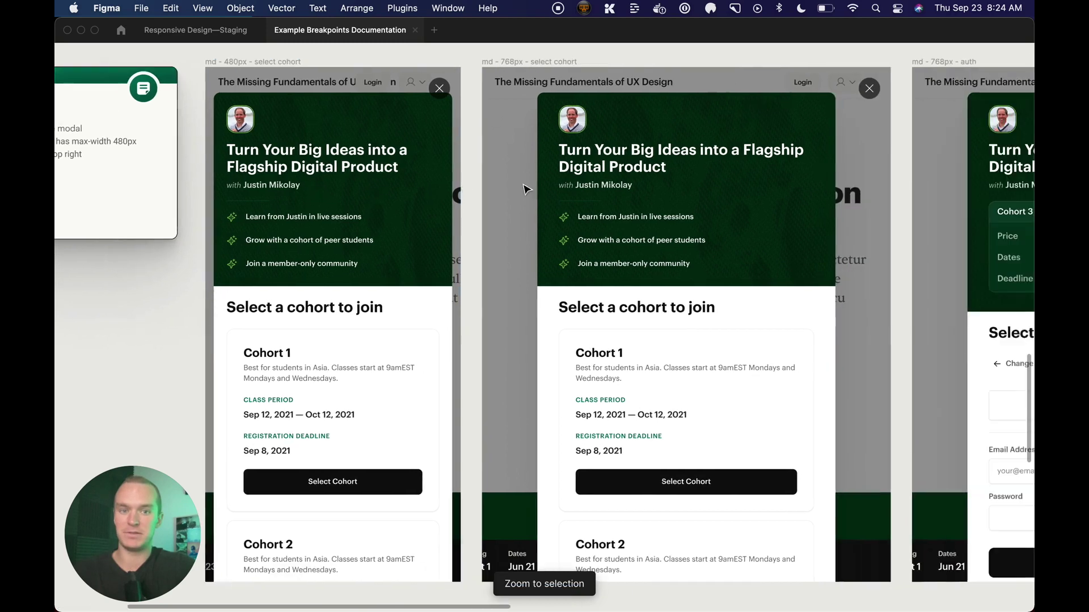
pyautogui.hscroll(2, 525, 189)
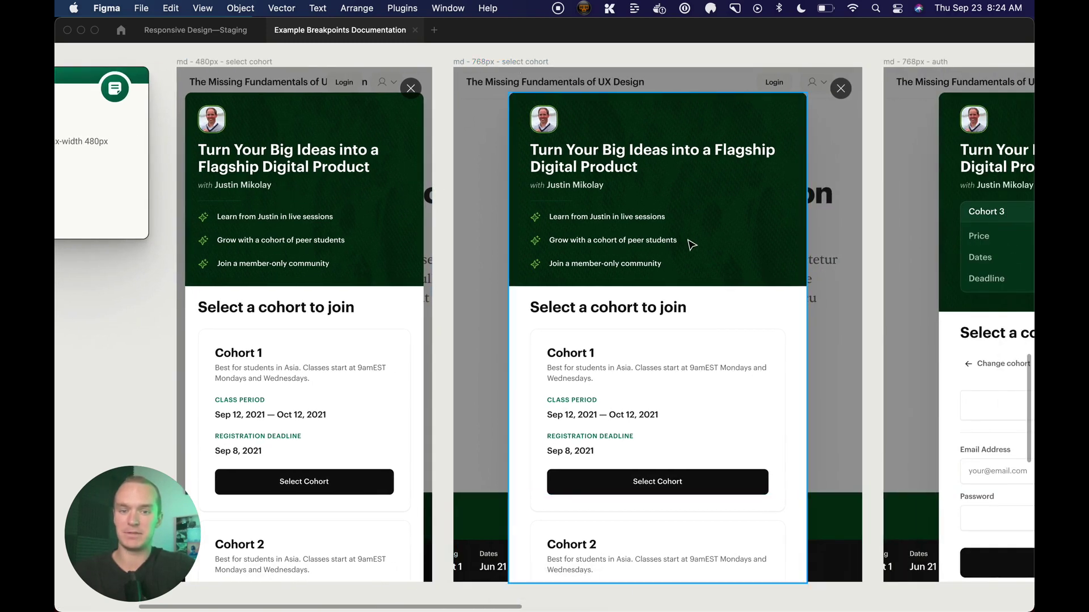
pyautogui.click(304, 273)
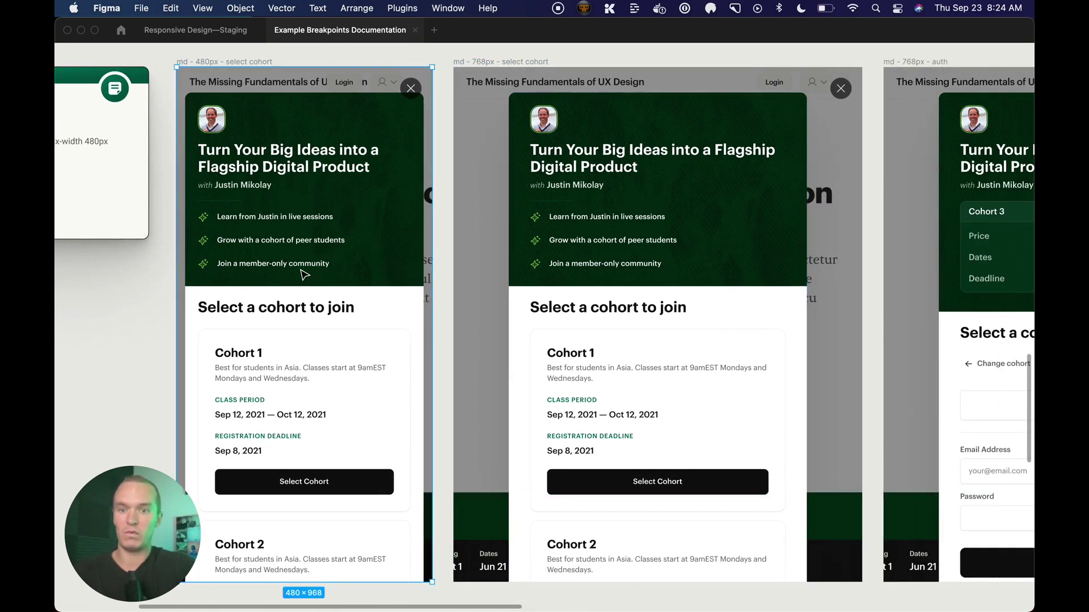
pyautogui.doubleClick(383, 239)
pyautogui.hscroll(-2, 338, 138)
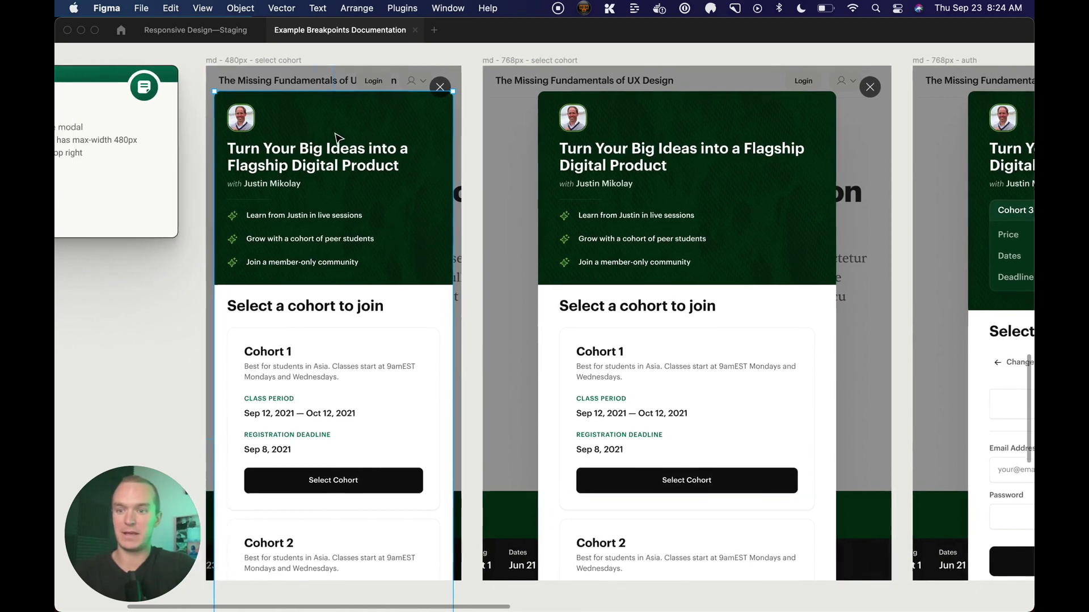
pyautogui.hscroll(-10, 339, 137)
pyautogui.scroll(2, 338, 138)
pyautogui.press('alt')
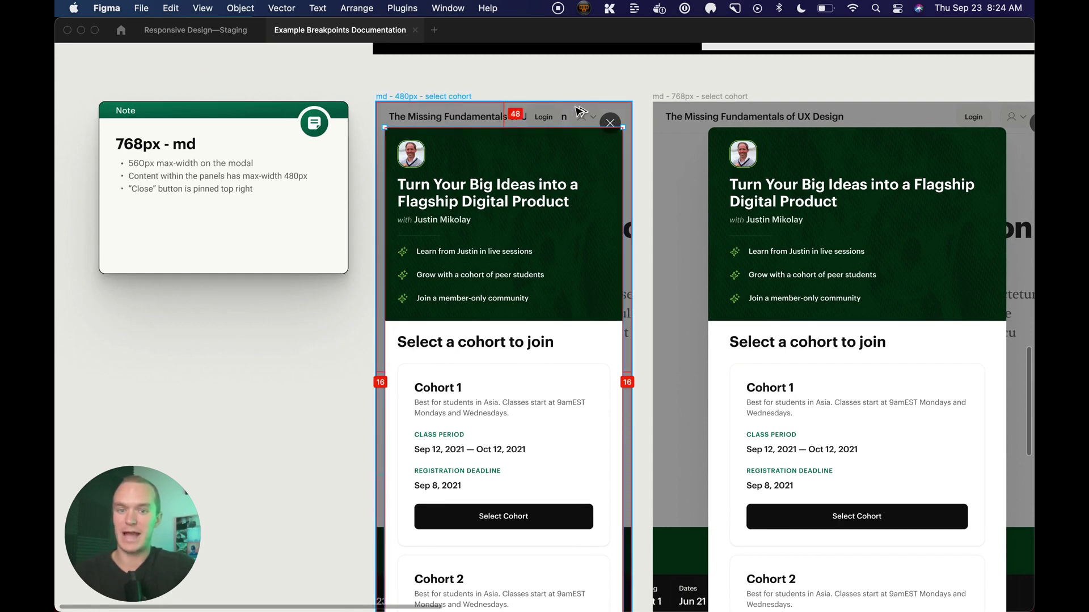
# Step: Widen the 768px modal to 648 to measure it, then restore its 560px width
pyautogui.hscroll(5, 596, 114)
pyautogui.scroll(-2, 595, 114)
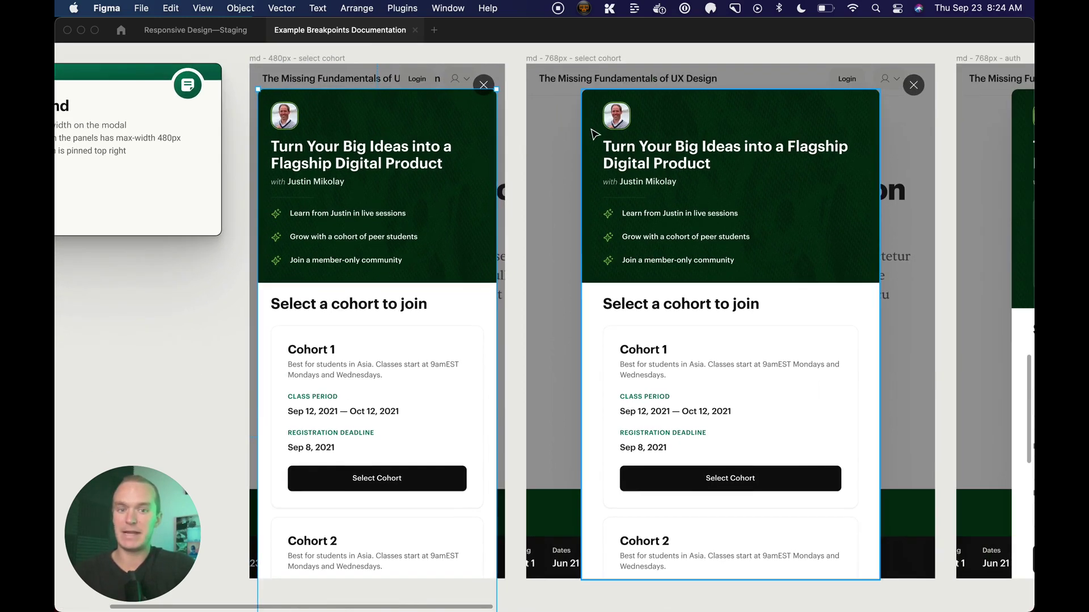
pyautogui.click(592, 186)
pyautogui.moveTo(584, 186); pyautogui.dragTo(535, 187)
pyautogui.press('alt')
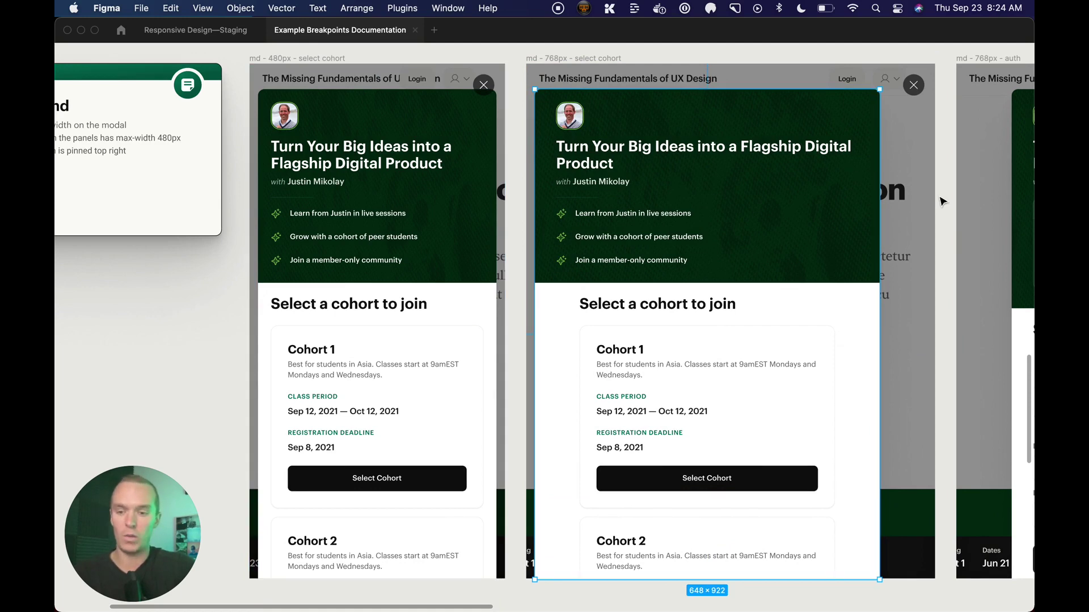
pyautogui.press('super+z')
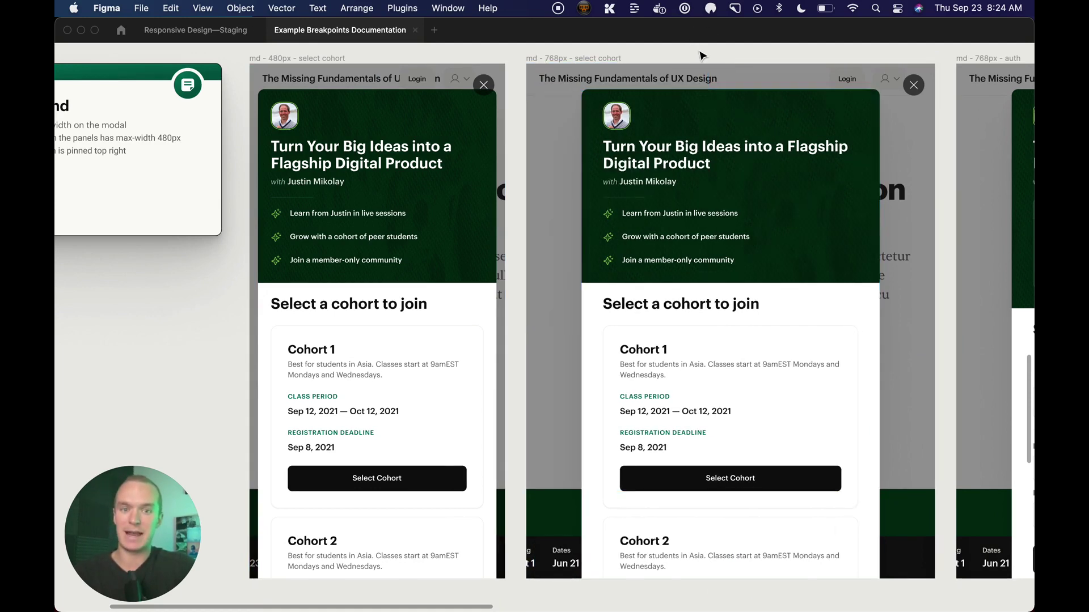
# Step: Toggle the side panels and jump to the Base States — sm section
pyautogui.press('super+backslash')
pyautogui.scroll(3, 760, 281)
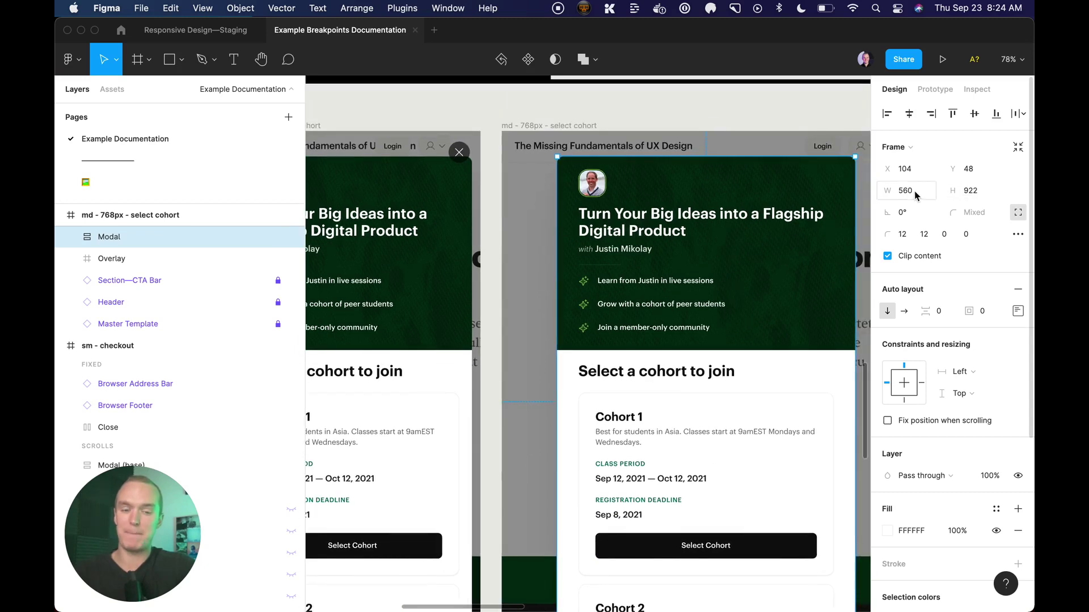
pyautogui.press('super+backslash')
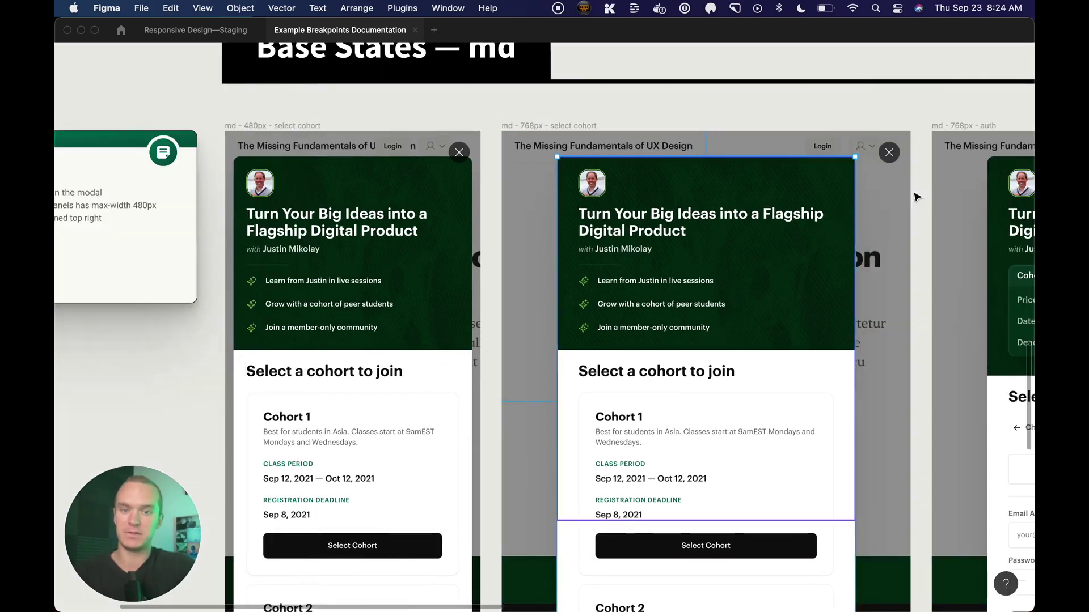
pyautogui.scroll(-2, 737, 114)
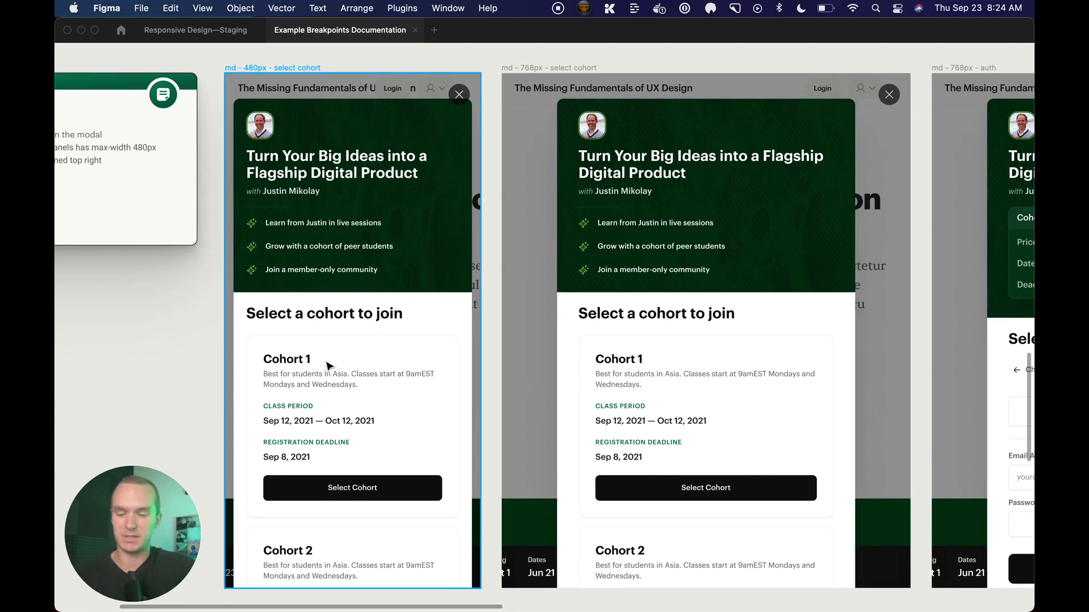
pyautogui.press('n')
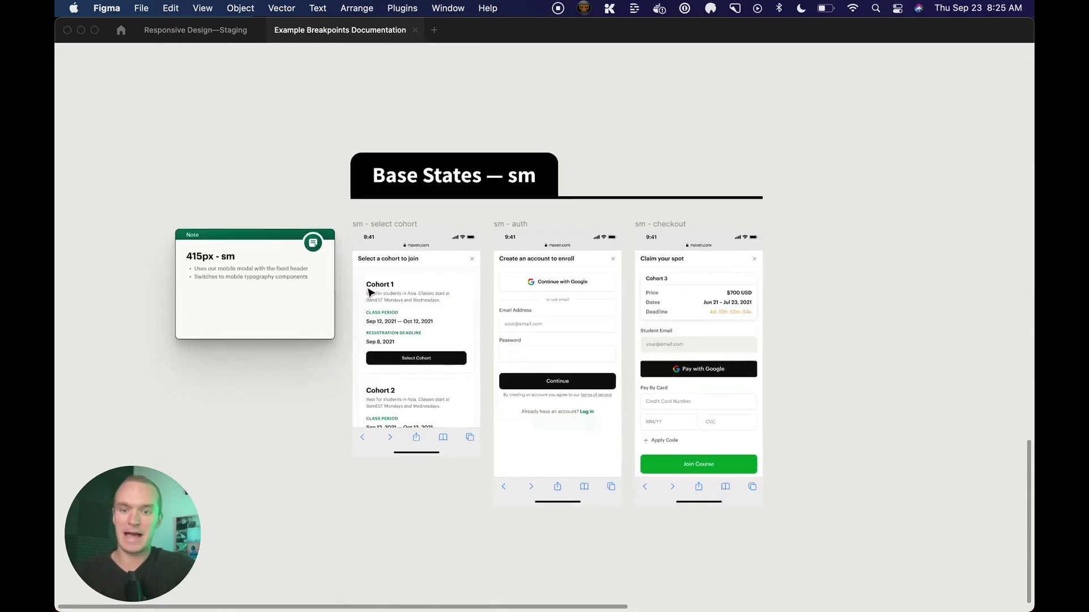
pyautogui.press('super+equal')
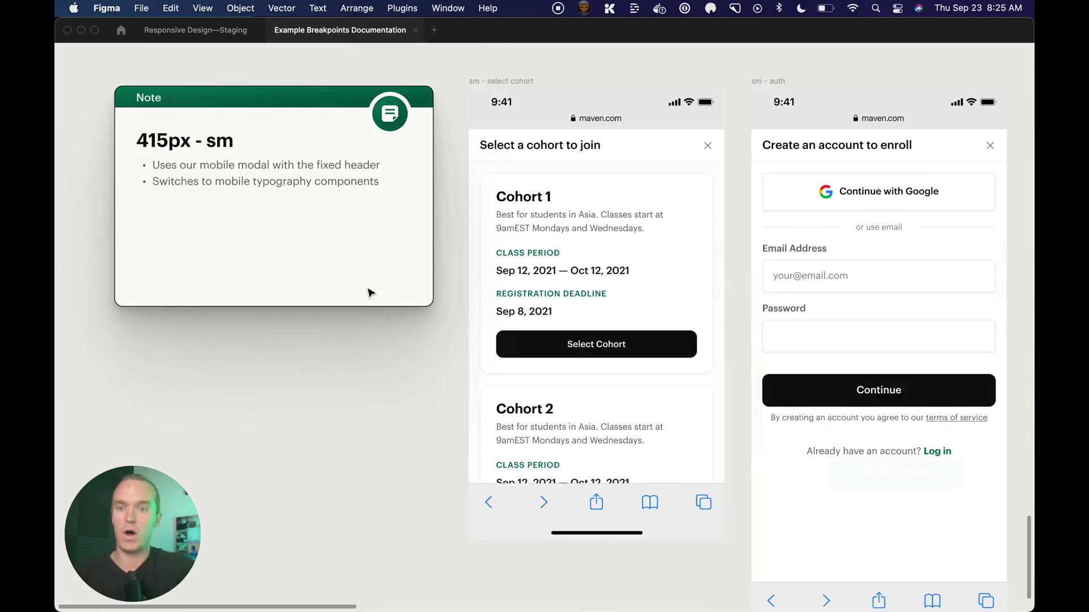
pyautogui.click(569, 152)
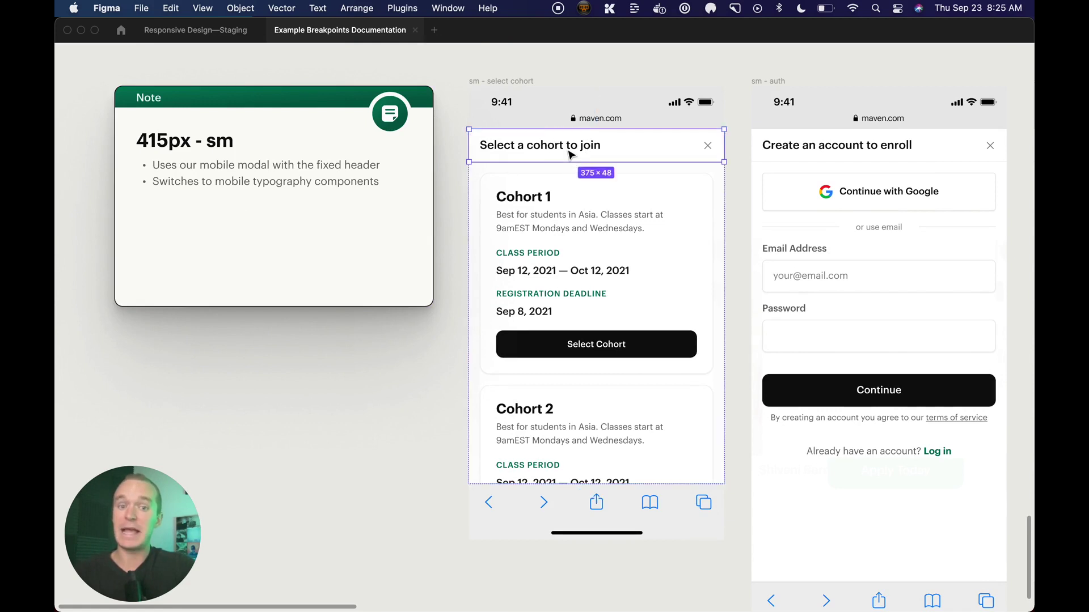
pyautogui.click(333, 382)
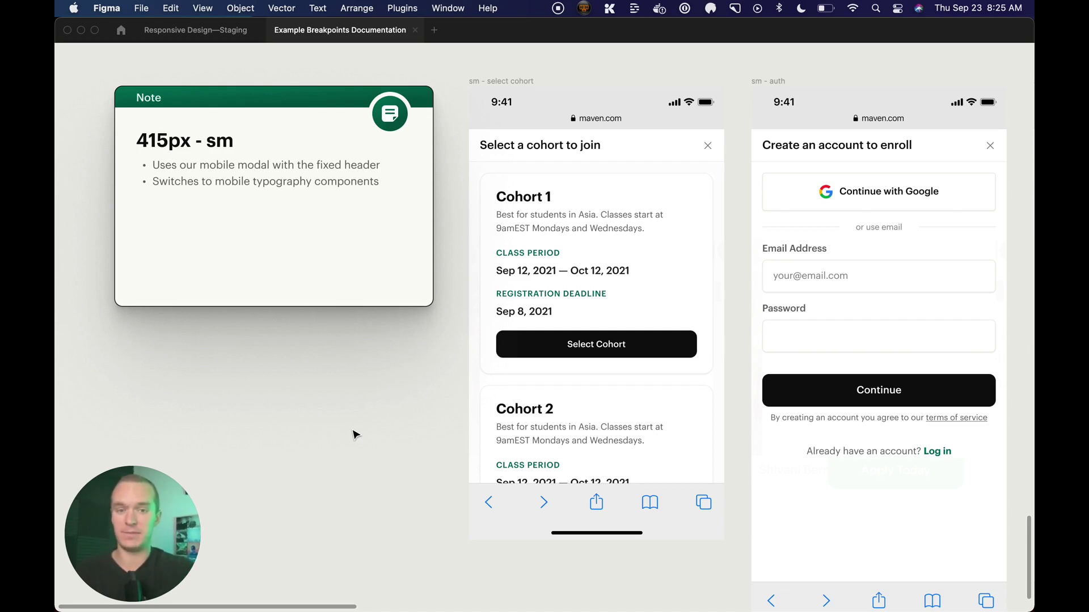
pyautogui.click(573, 160)
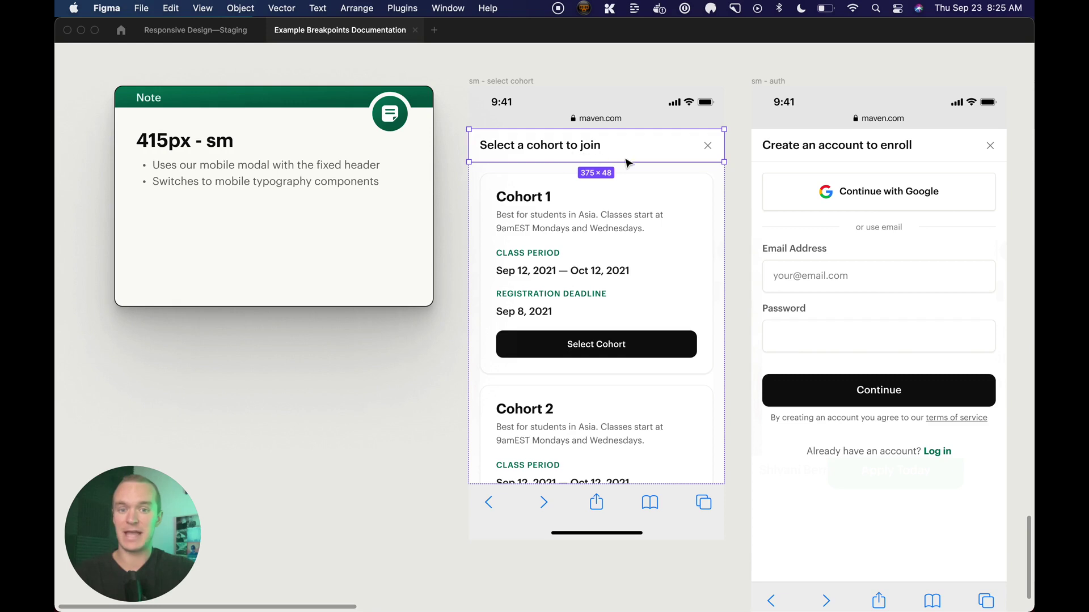
pyautogui.click(572, 149)
pyautogui.click(708, 147)
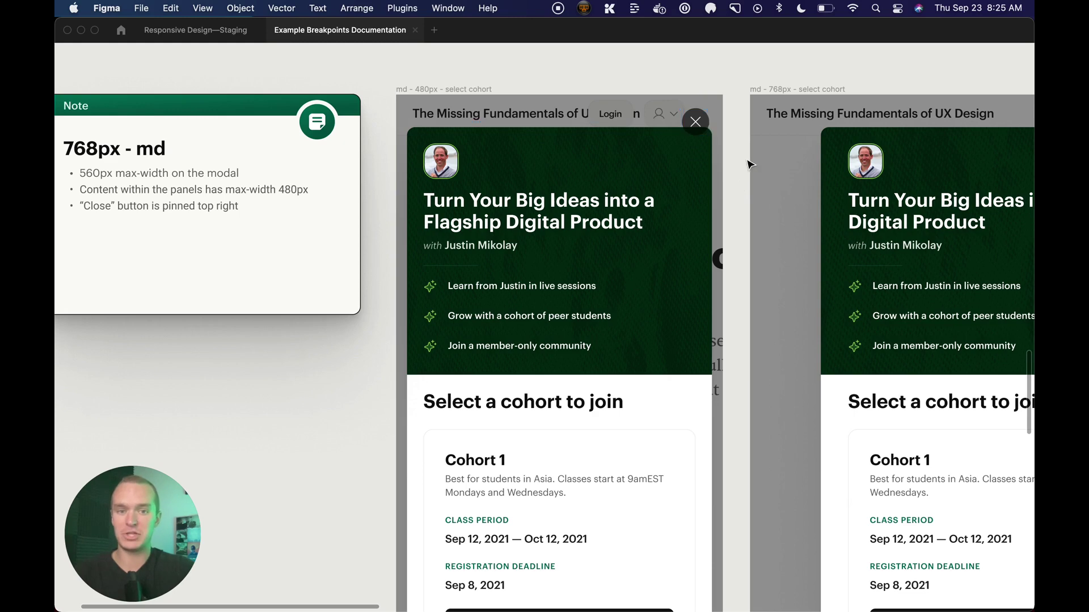
pyautogui.hscroll(10, 742, 187)
pyautogui.click(870, 125)
pyautogui.press('Escape')
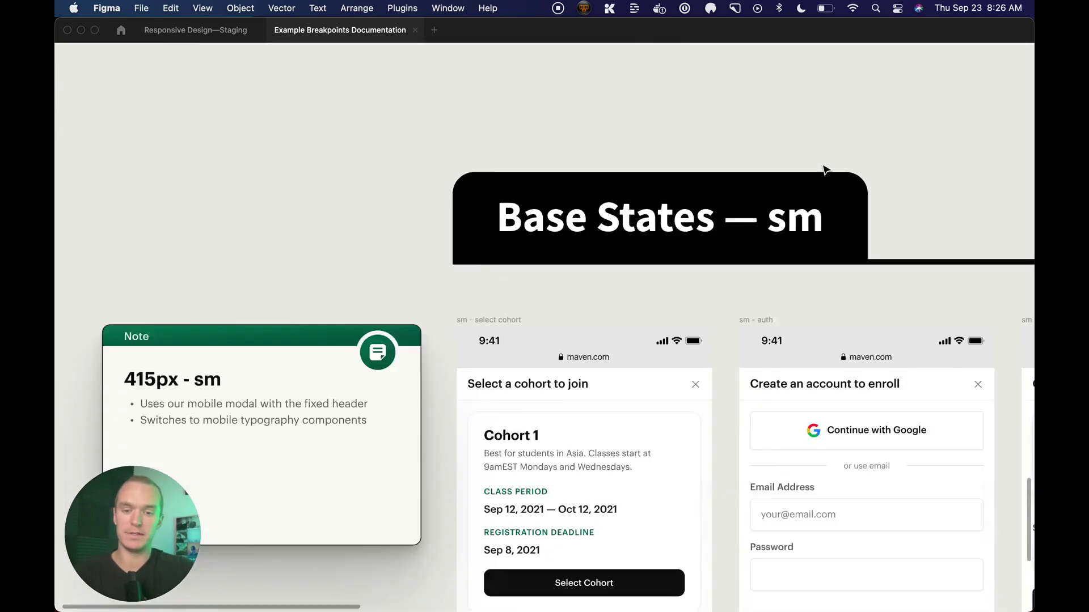
# Step: Select the Claim your spot modal body and its Cohort 3 price card
pyautogui.scroll(5, 821, 170)
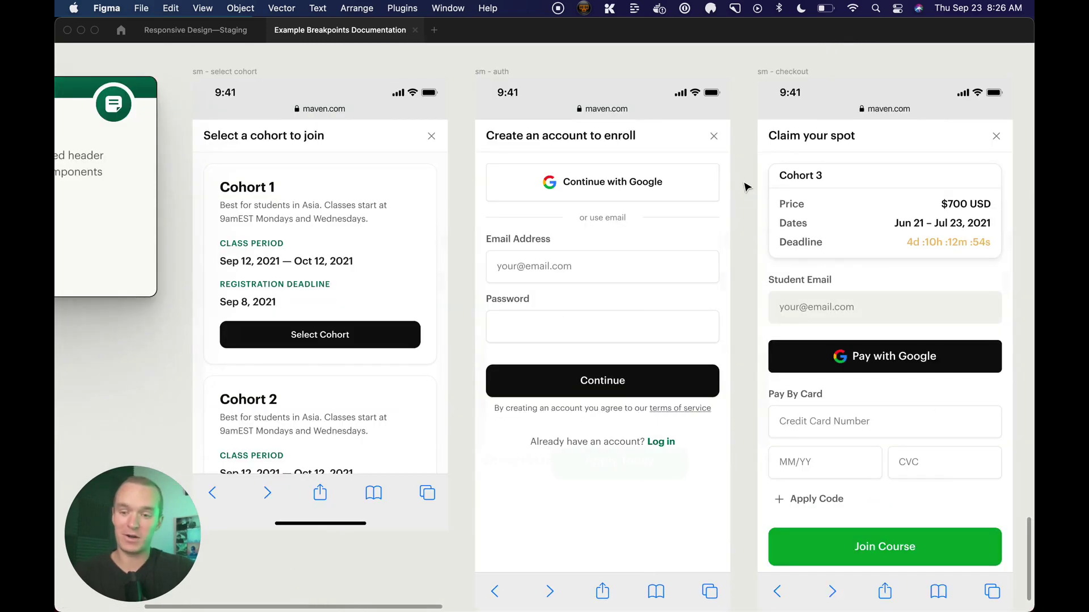
pyautogui.hscroll(10, 746, 187)
pyautogui.scroll(3, 746, 187)
pyautogui.click(627, 251)
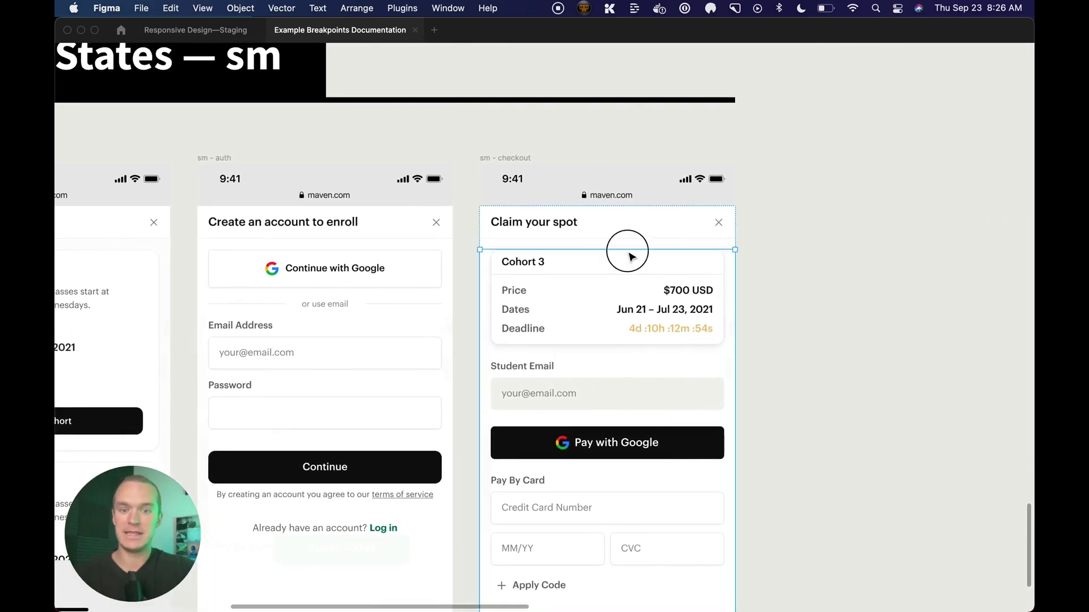
pyautogui.click(564, 309)
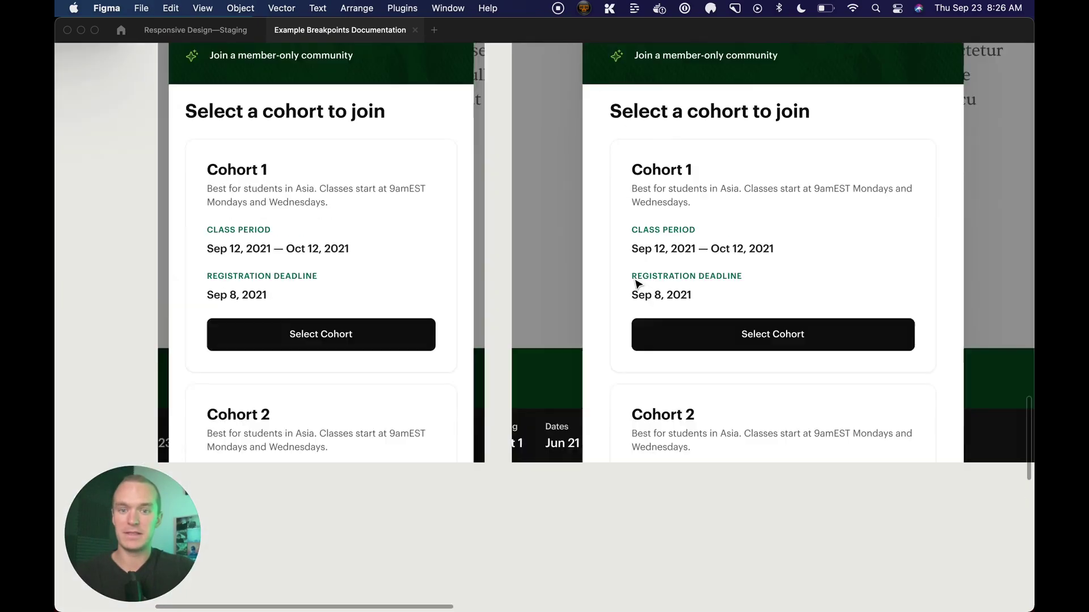
pyautogui.scroll(5, 637, 283)
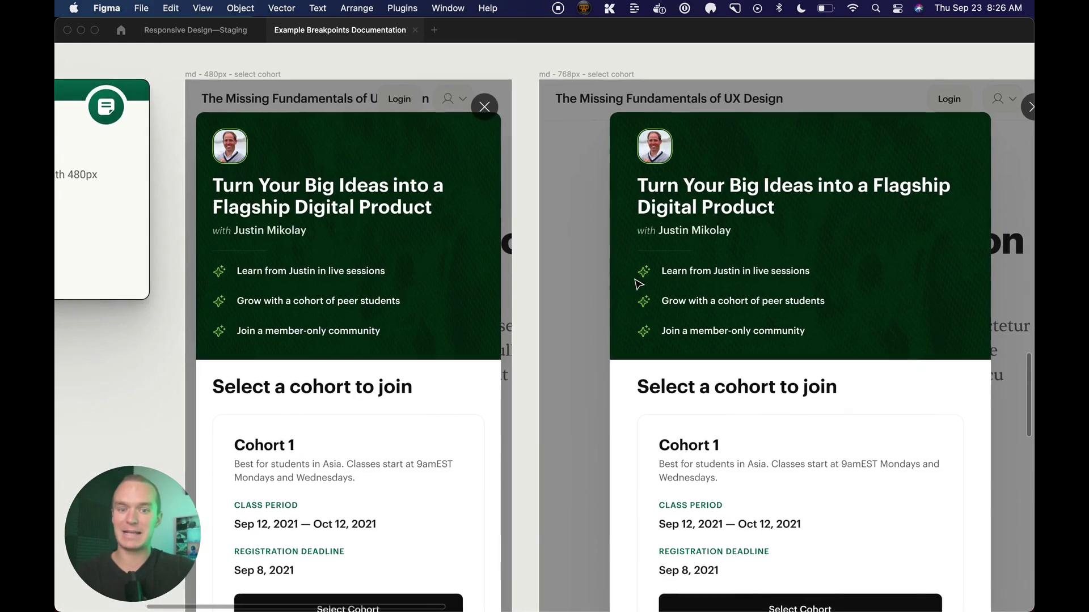
pyautogui.hscroll(20, 639, 284)
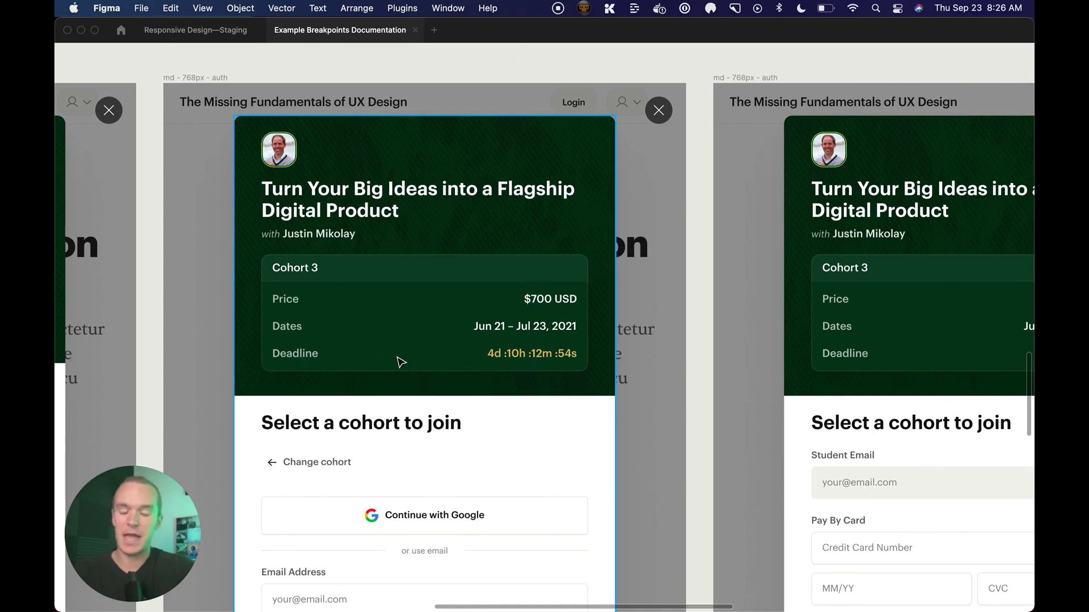
pyautogui.scroll(-15, 401, 362)
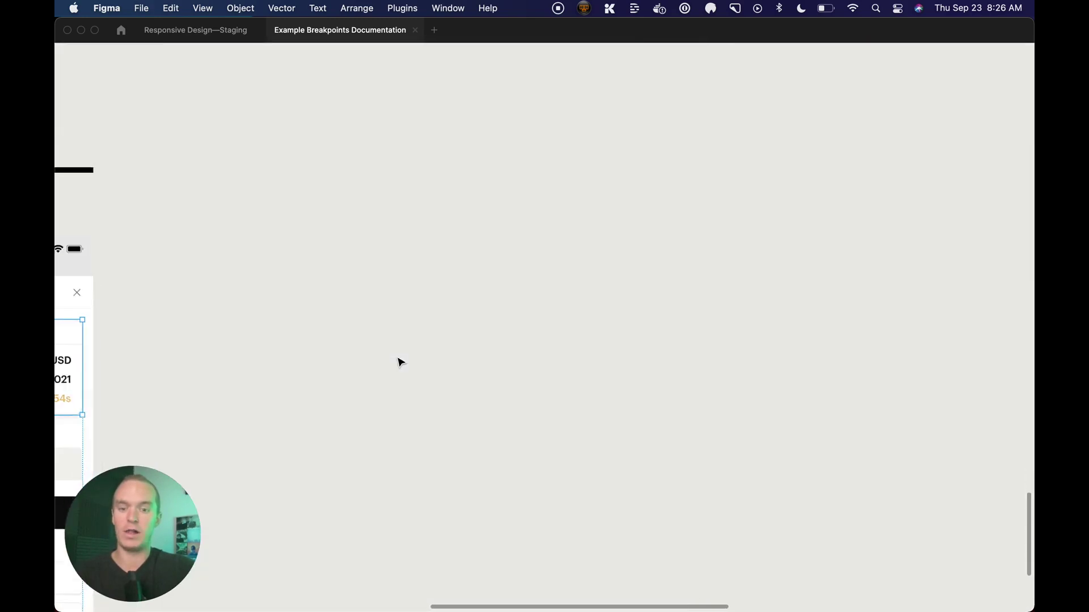
# Step: Inspect the sm checkout Cohort 3 card and its parent group, then clear the selection
pyautogui.click(401, 362)
pyautogui.scroll(2, 400, 362)
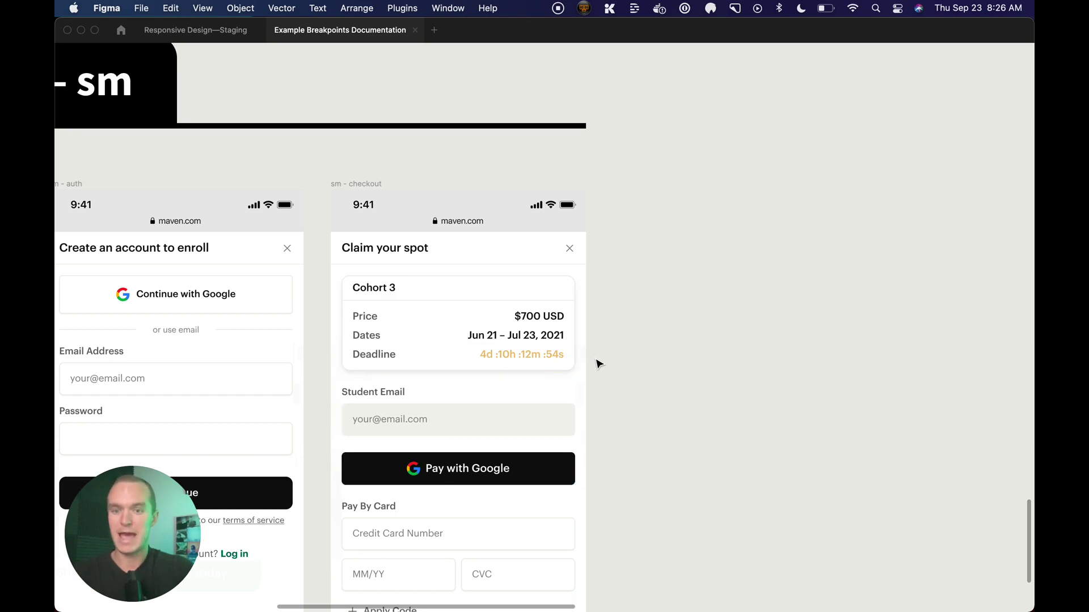
pyautogui.press('Escape')
pyautogui.click(433, 323)
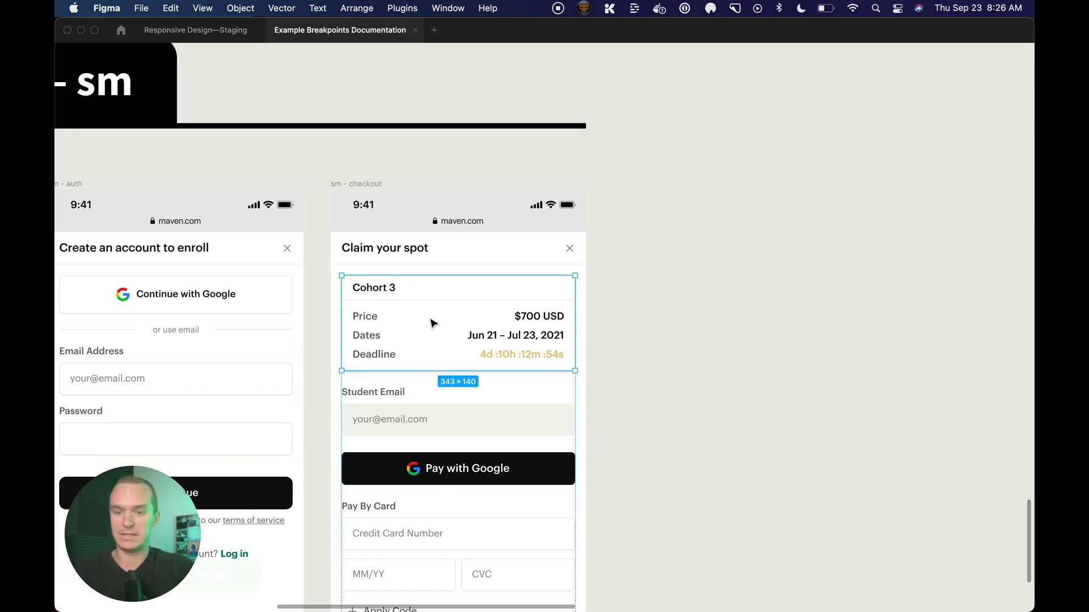
pyautogui.click(661, 320)
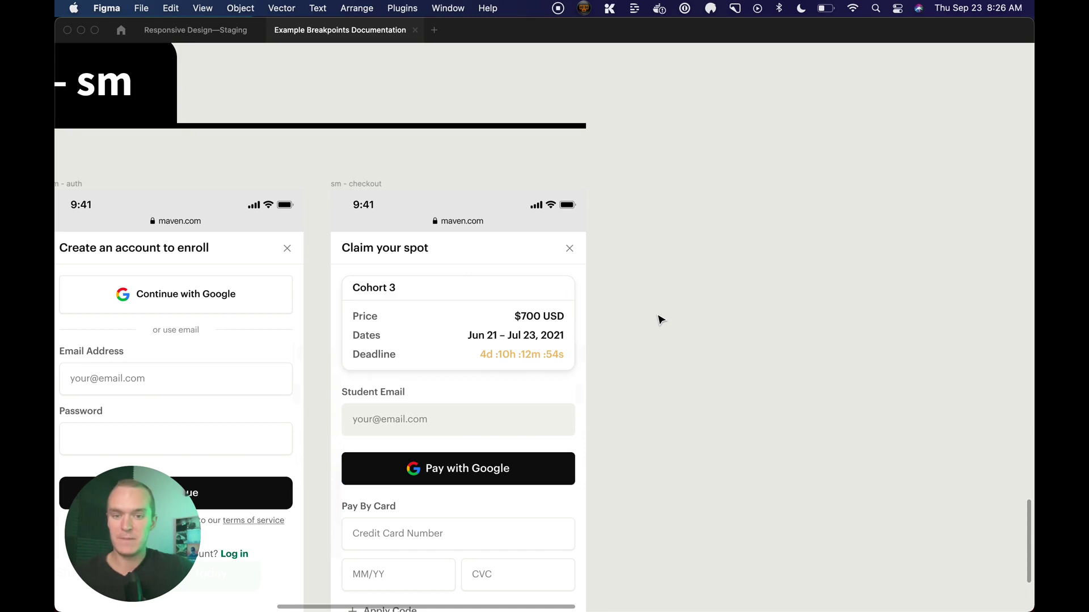
pyautogui.click(426, 339)
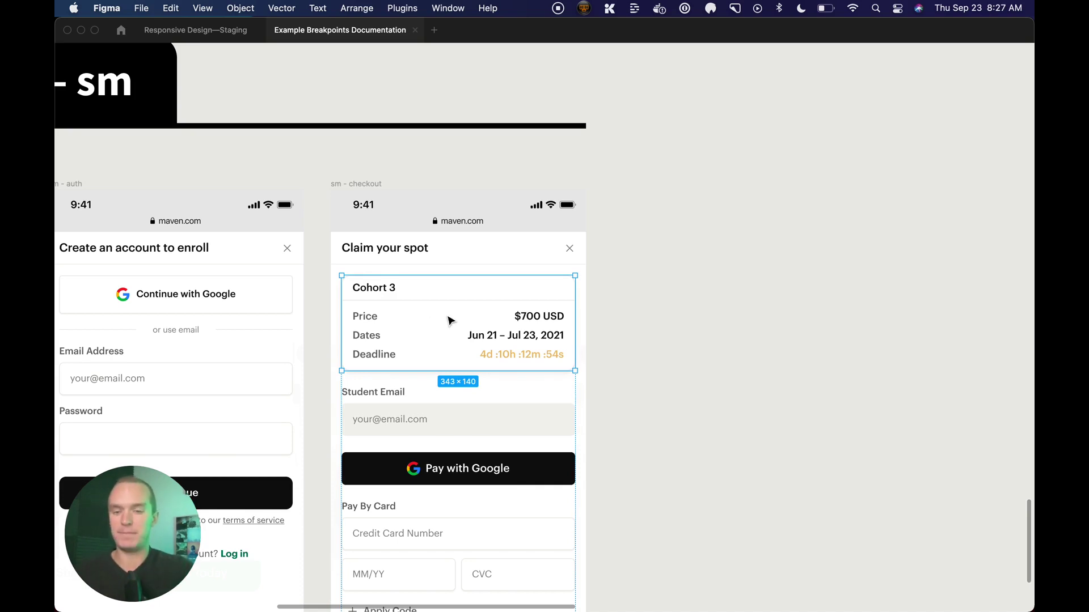
pyautogui.click(758, 232)
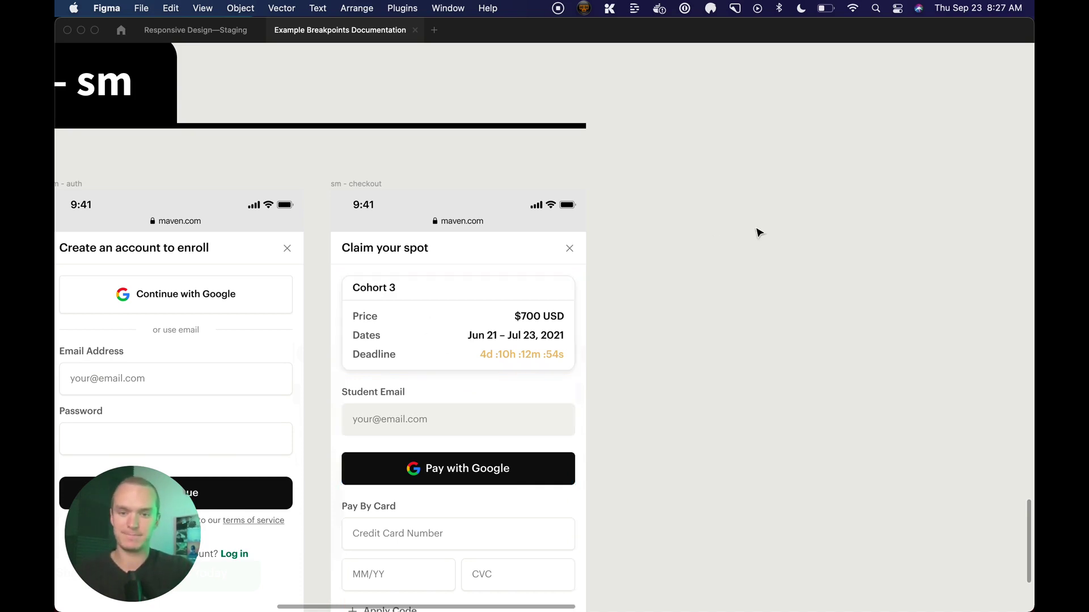
pyautogui.hotkey('shift', '1')
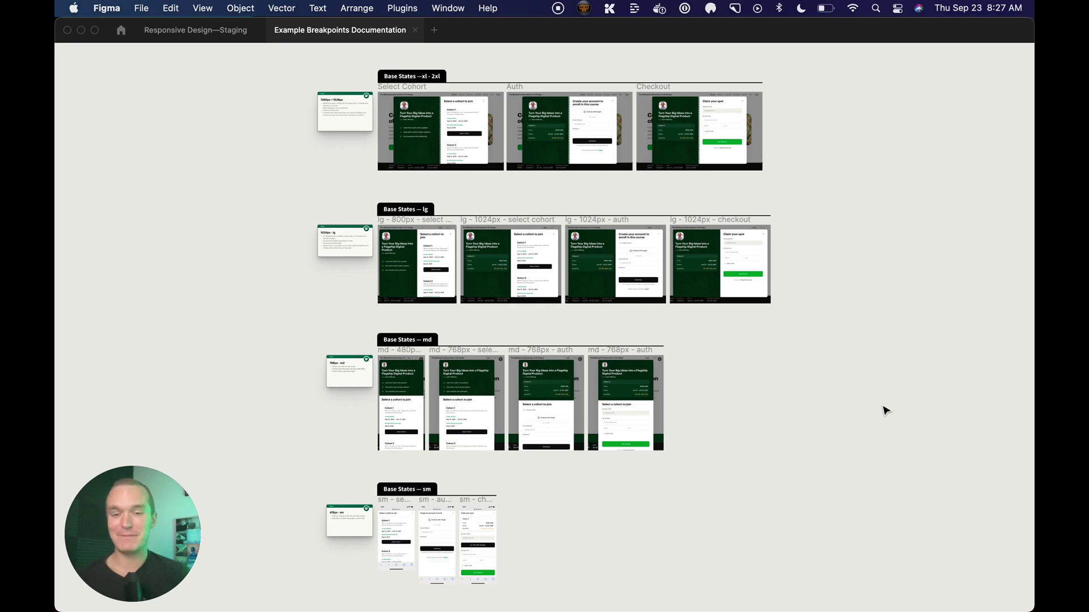